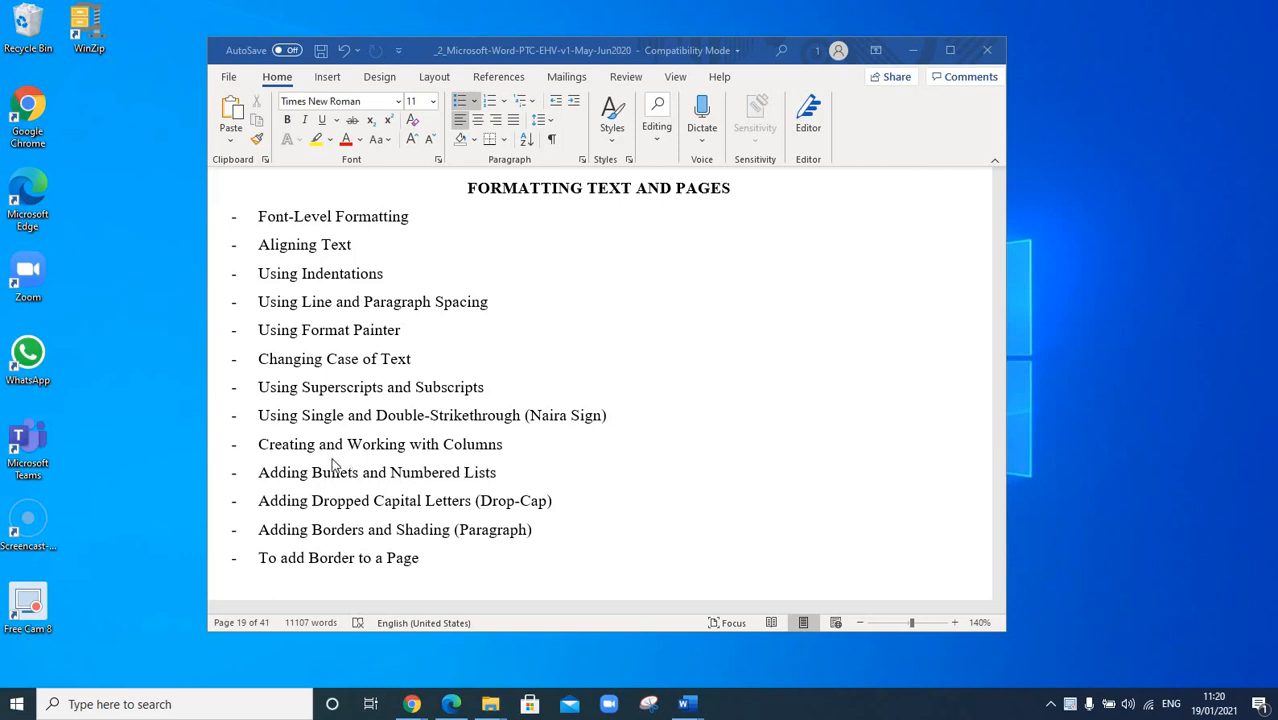
Point out the "Creating and Working with Columns" topic in the outline by selecting parts of its text
left_click(279, 448)
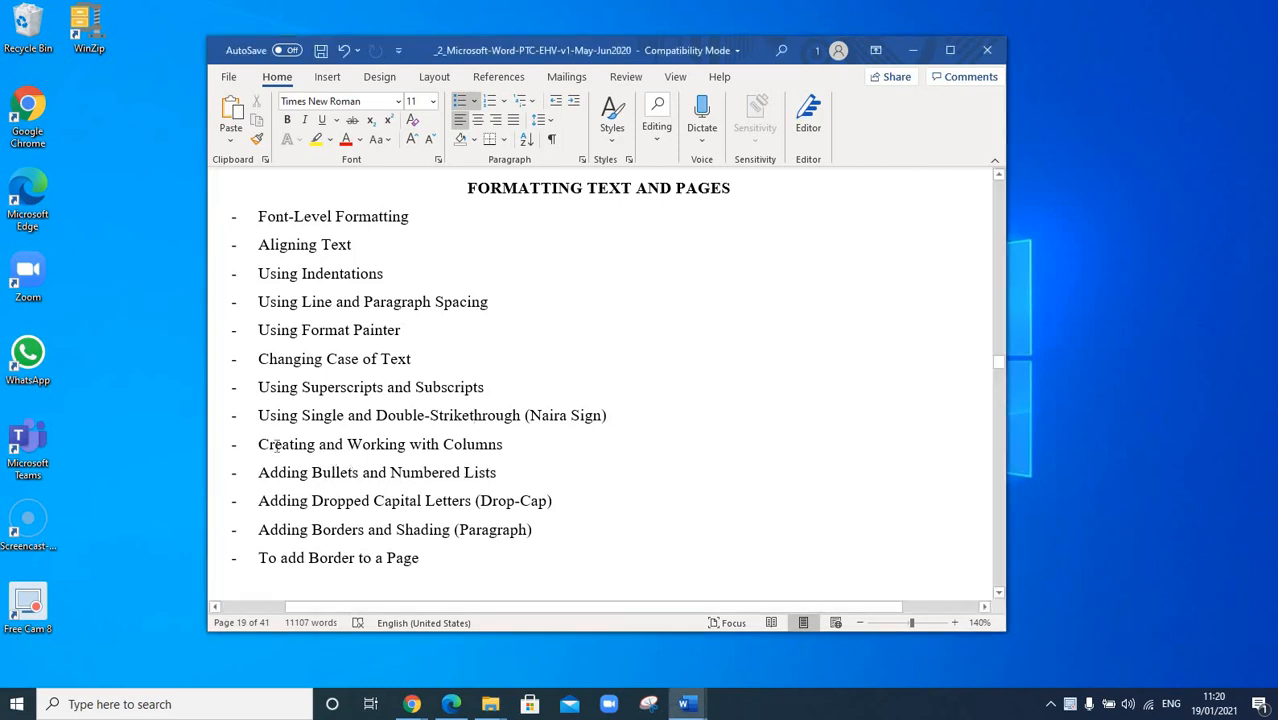
left_click_drag(259, 448, 285, 448)
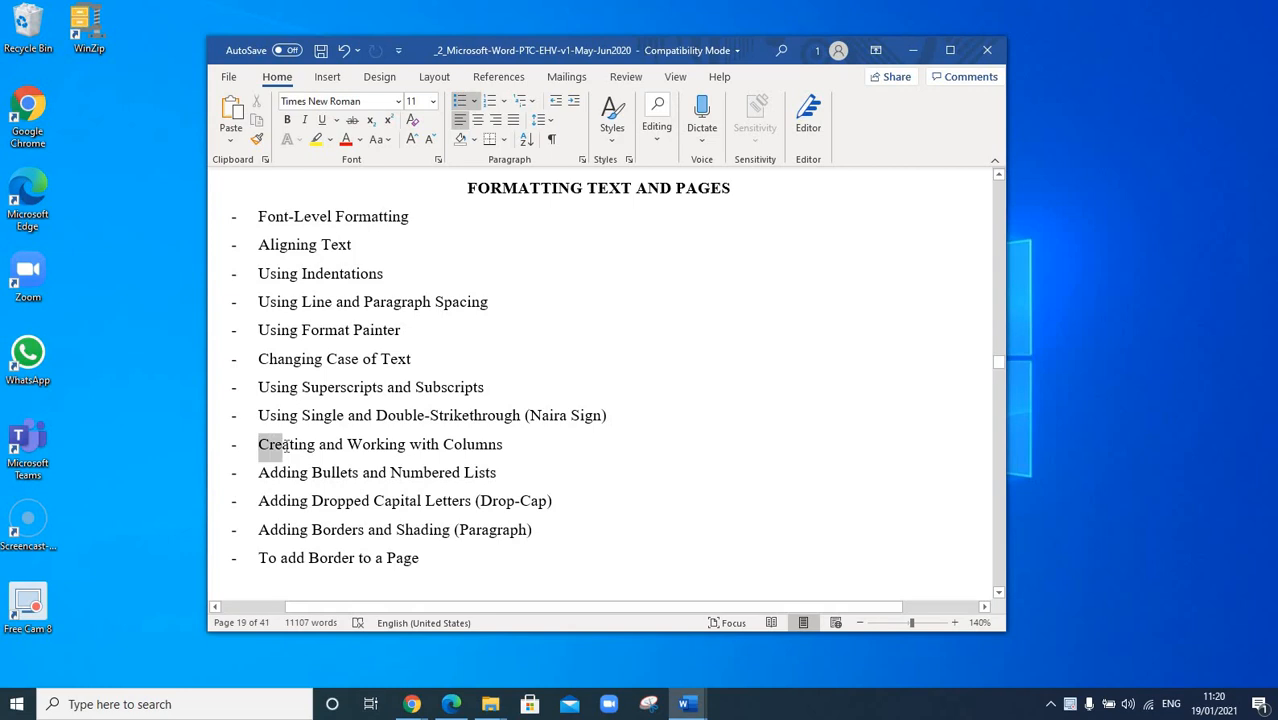
left_click_drag(434, 452, 505, 450)
left_click(424, 472)
Switch to the PracticeDoc3 document and examine the two sample pictures of column layouts on its last page
mouse_move(686, 704)
left_click(906, 640)
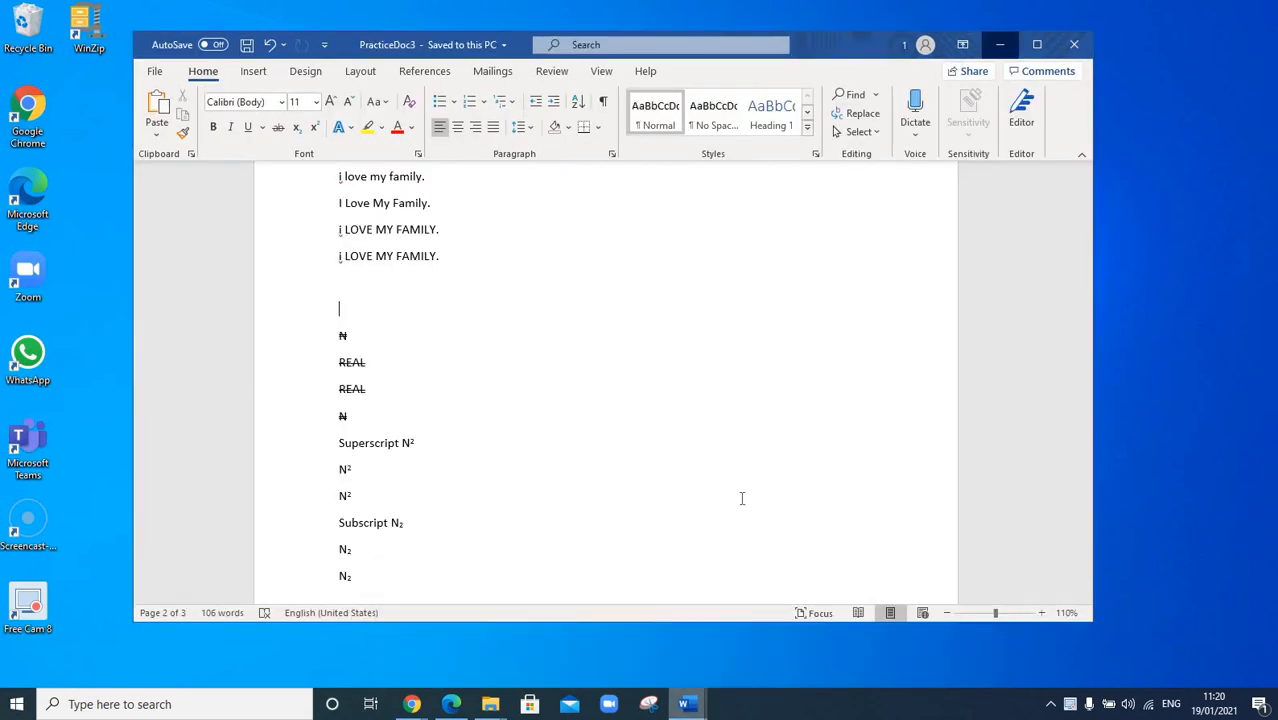
scroll(557, 353, "down", 6)
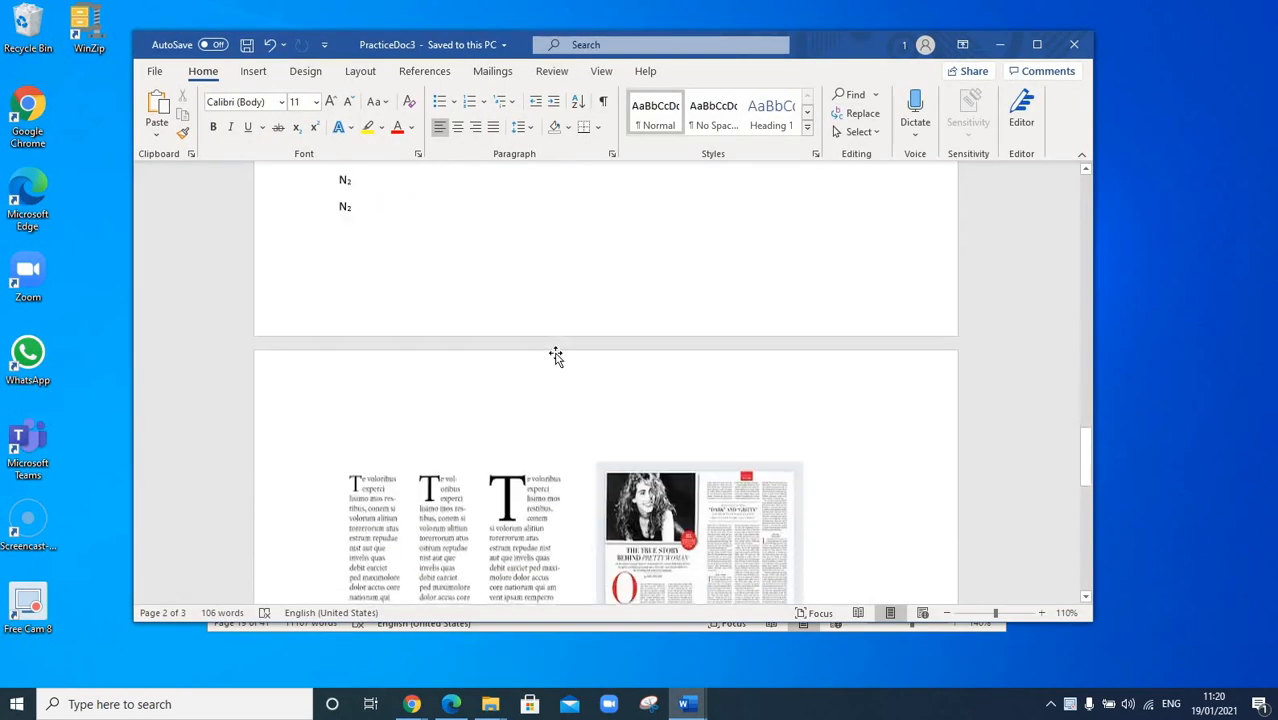
left_click(586, 470)
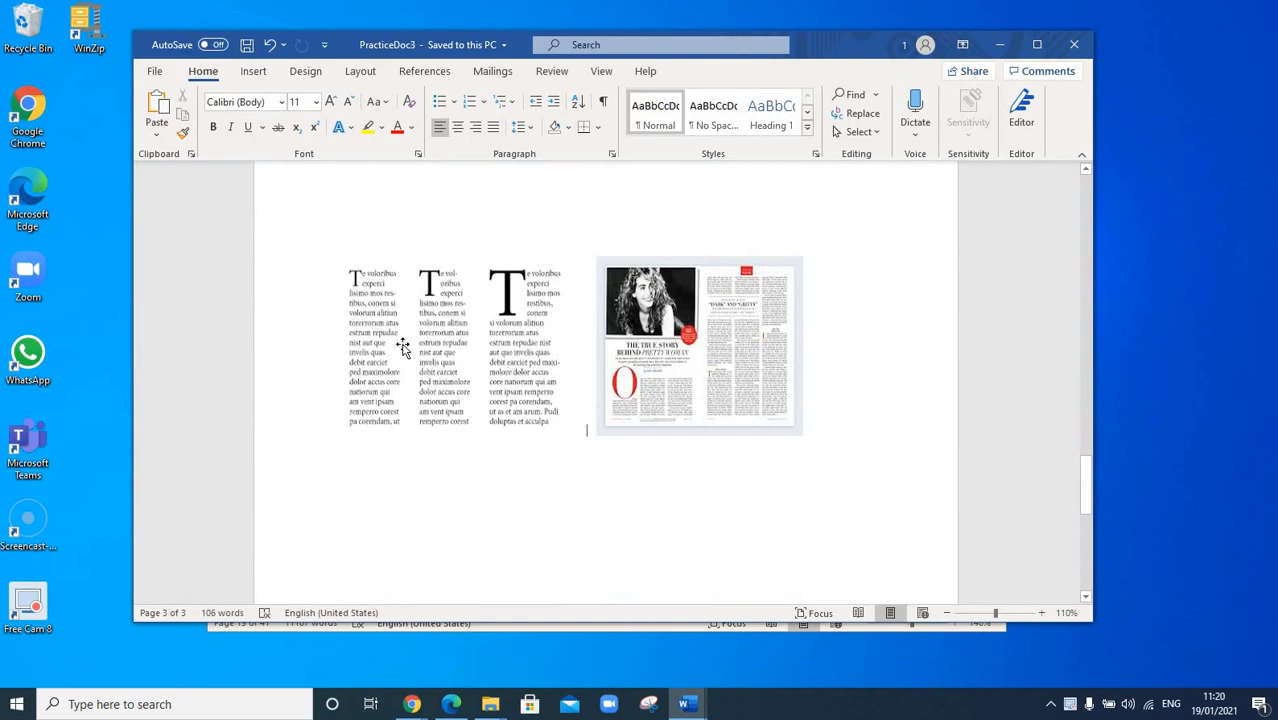
left_click(436, 382)
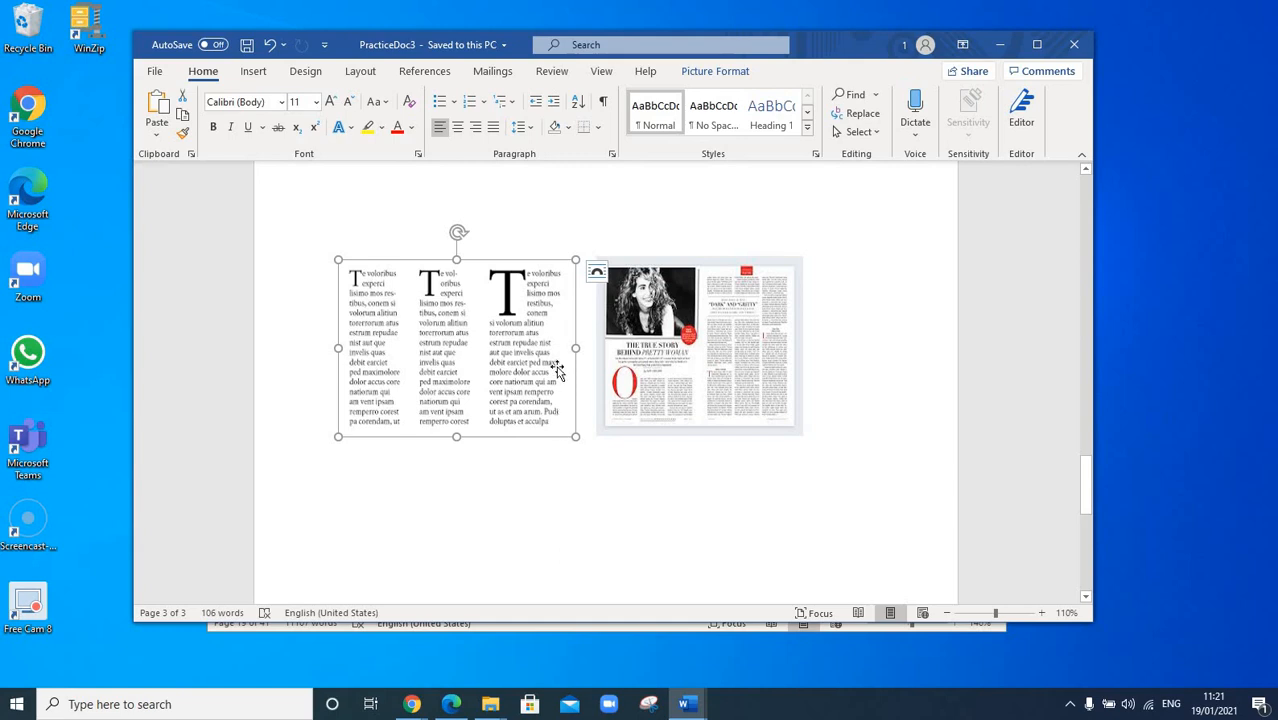
left_click(593, 483)
scroll(593, 483, "down", 1)
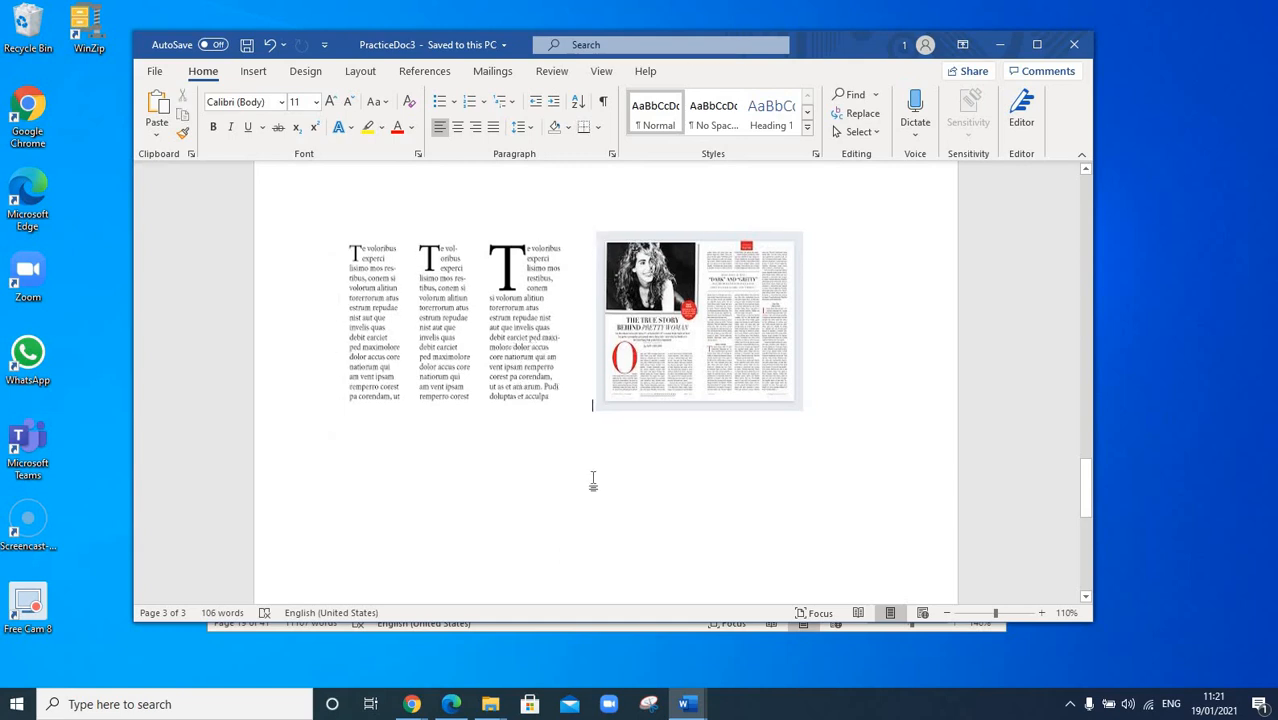
scroll(593, 483, "up", 1)
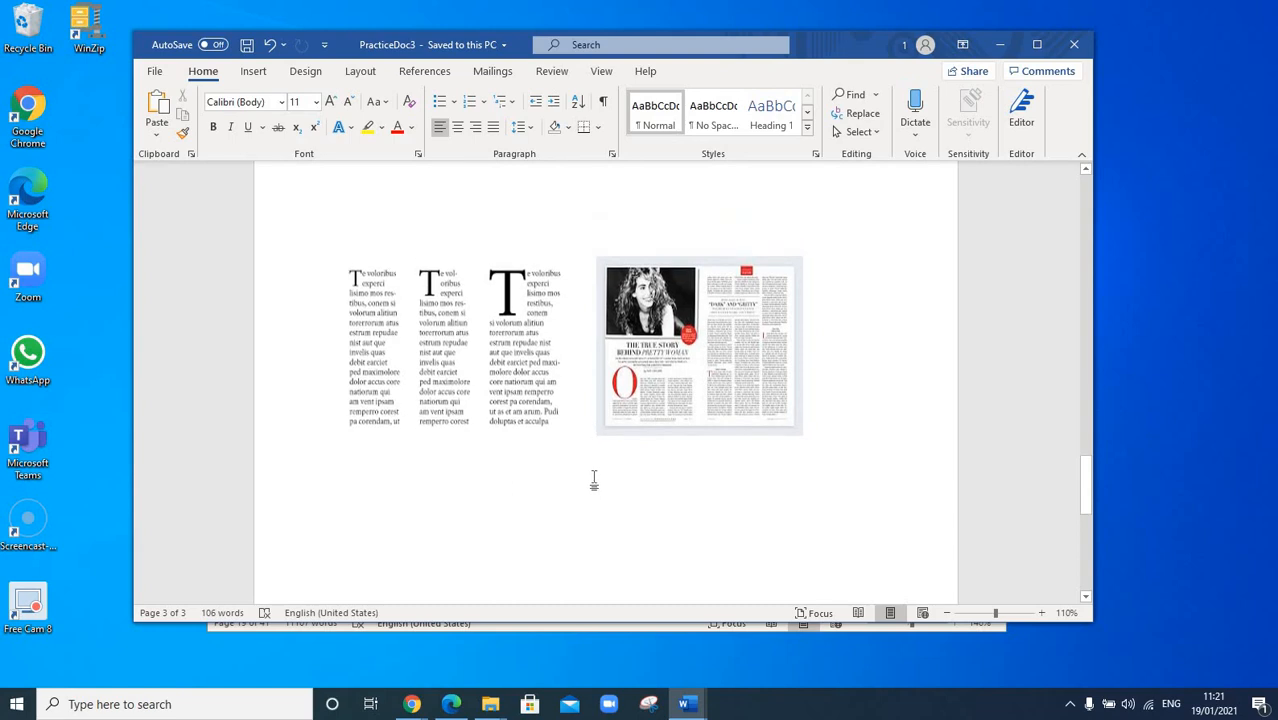
scroll(594, 476, "down", 1)
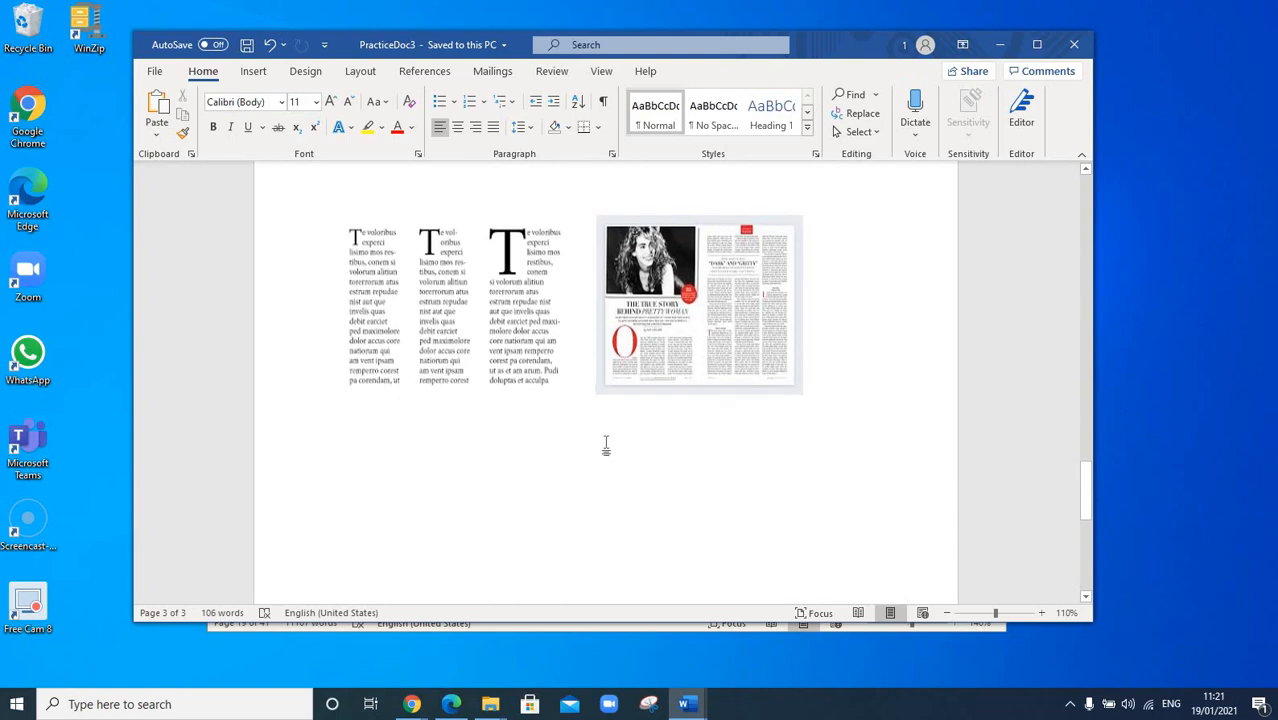
Split the document's text into two columns
left_click(361, 72)
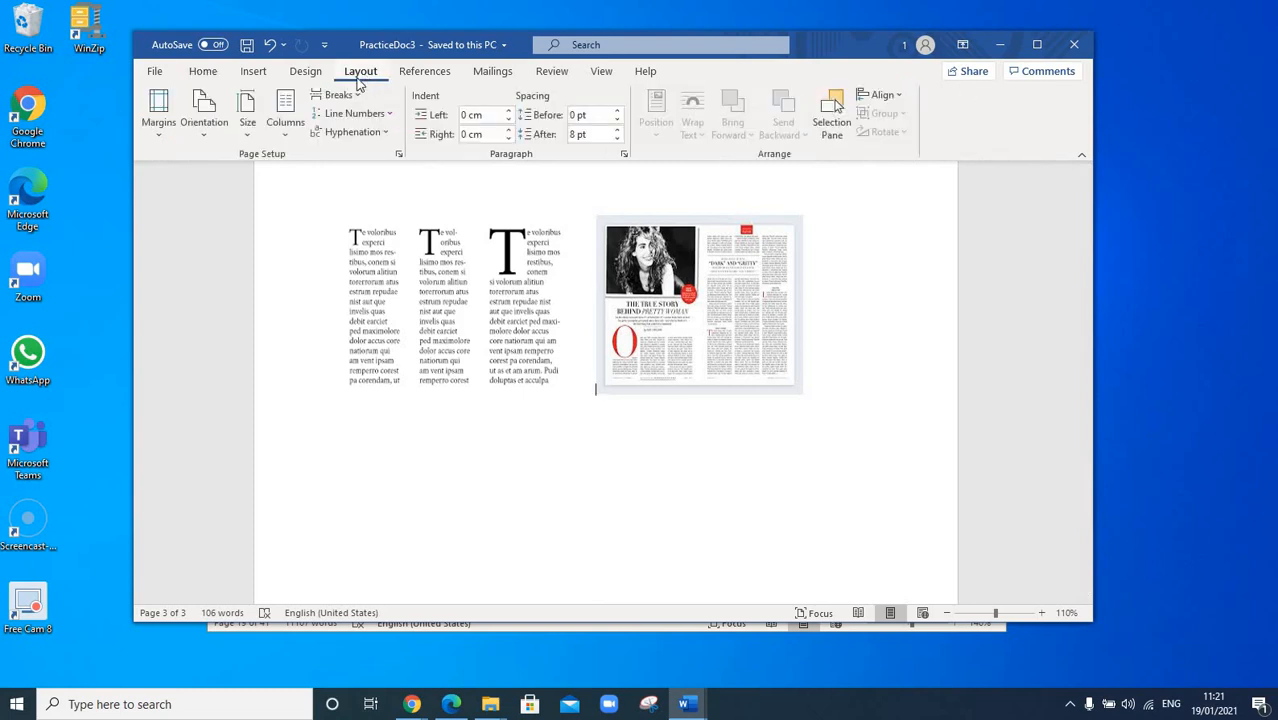
left_click(286, 138)
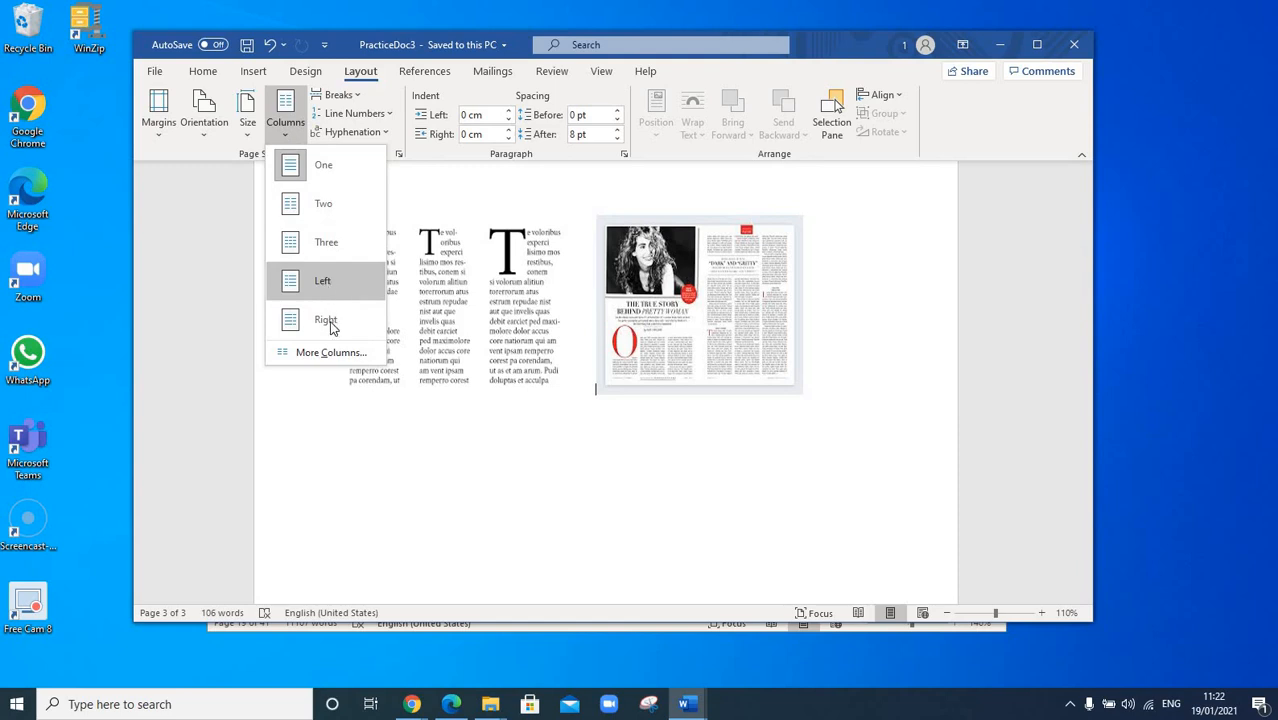
left_click(333, 206)
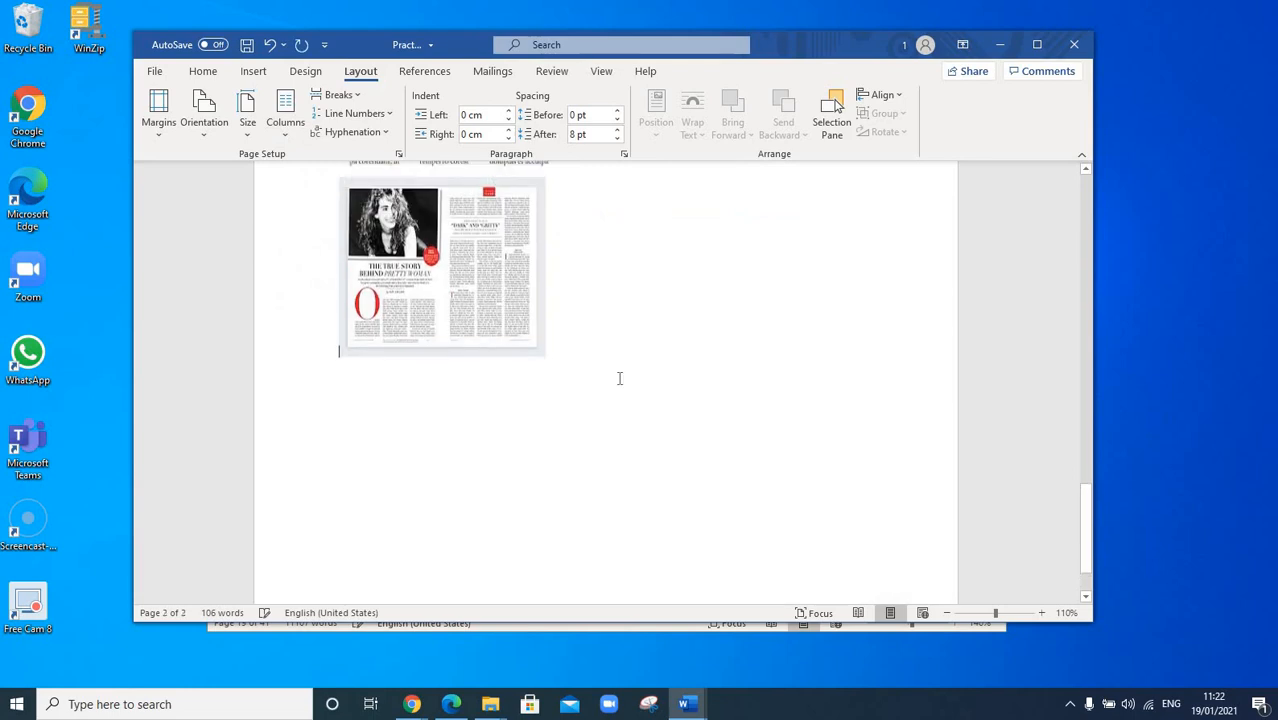
Examine how the text flows through the two-column layout, selecting the text of the first and the second column in turn
scroll(619, 378, "up", 8)
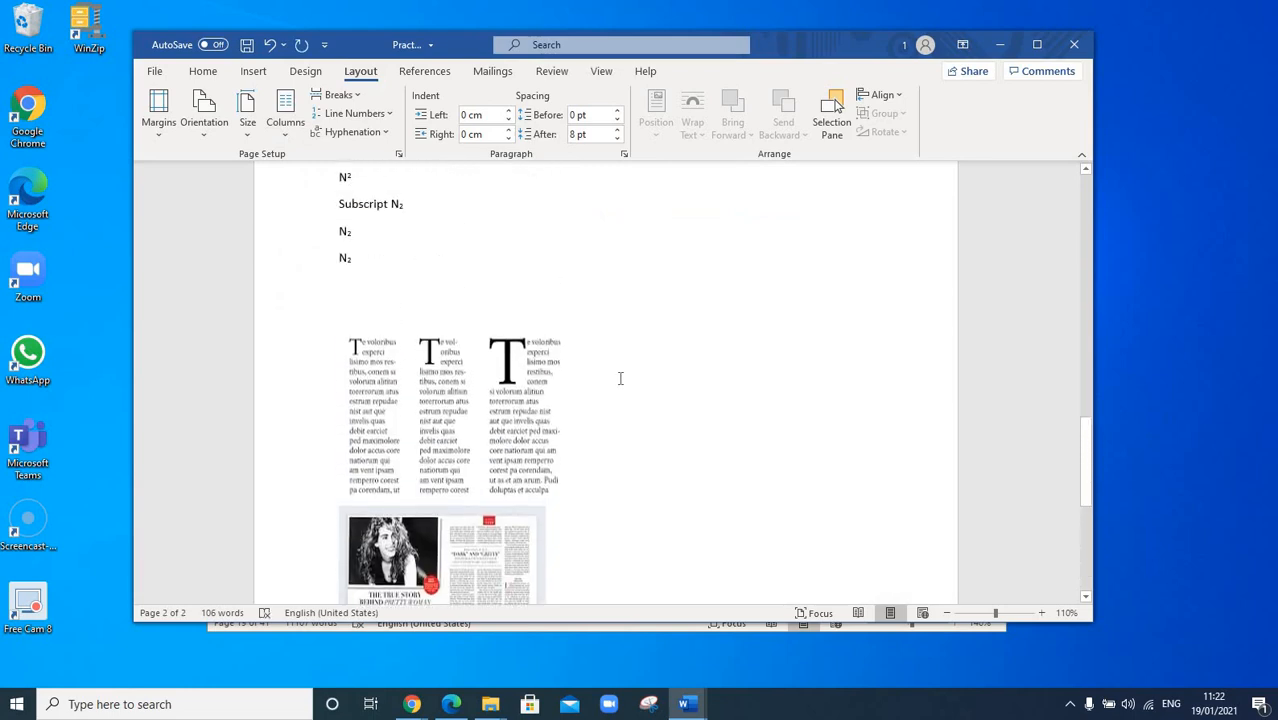
scroll(619, 378, "up", 2)
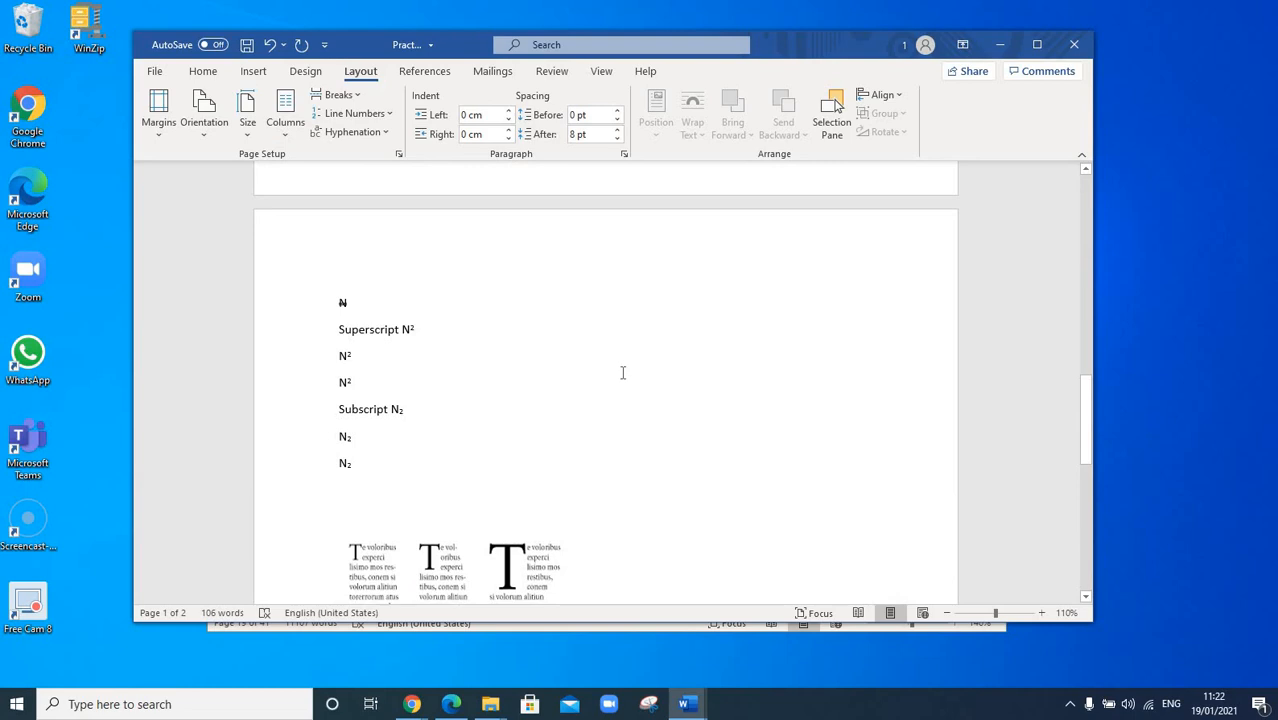
scroll(622, 373, "up", 15)
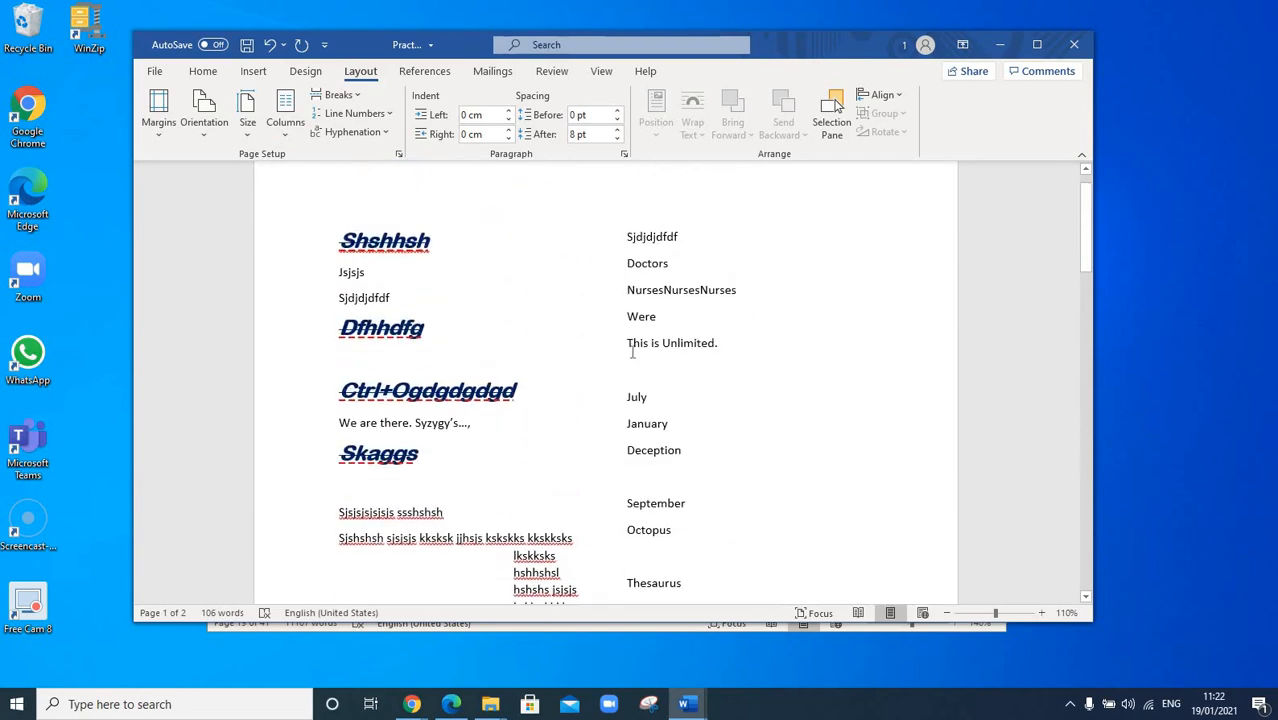
scroll(590, 274, "up", 1)
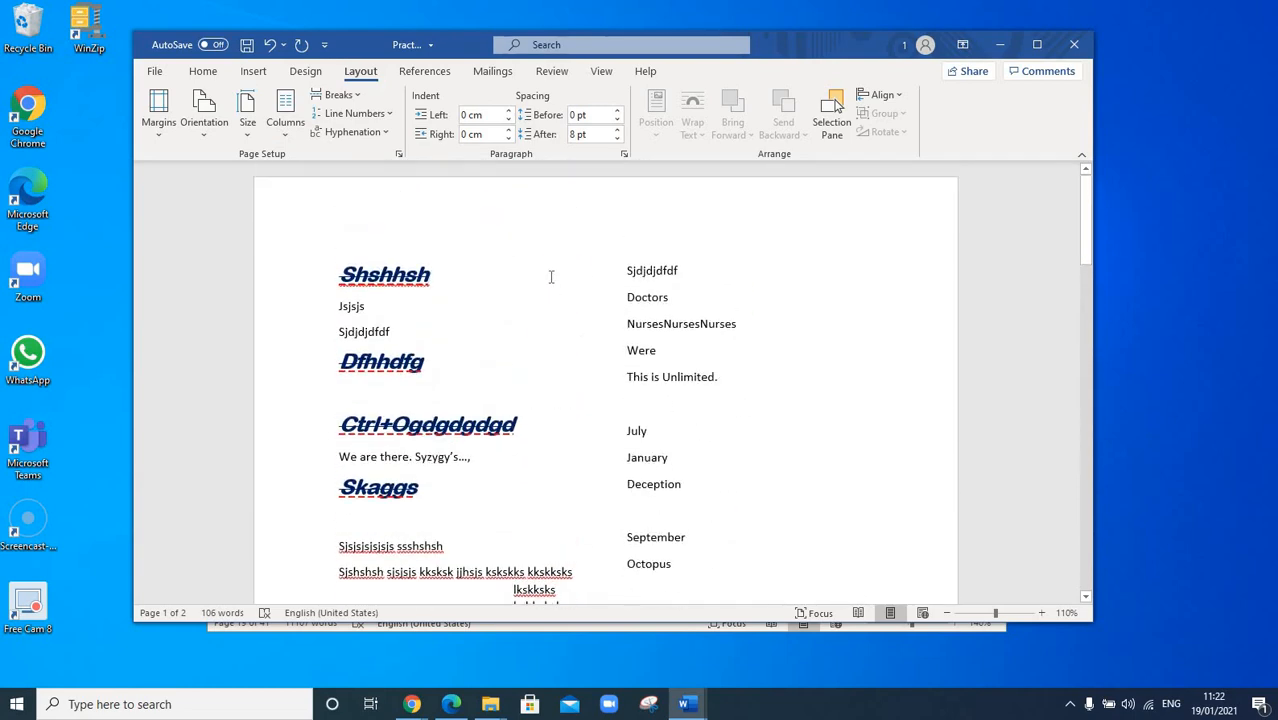
left_click_drag(562, 415, 584, 567)
scroll(584, 567, "down", 3)
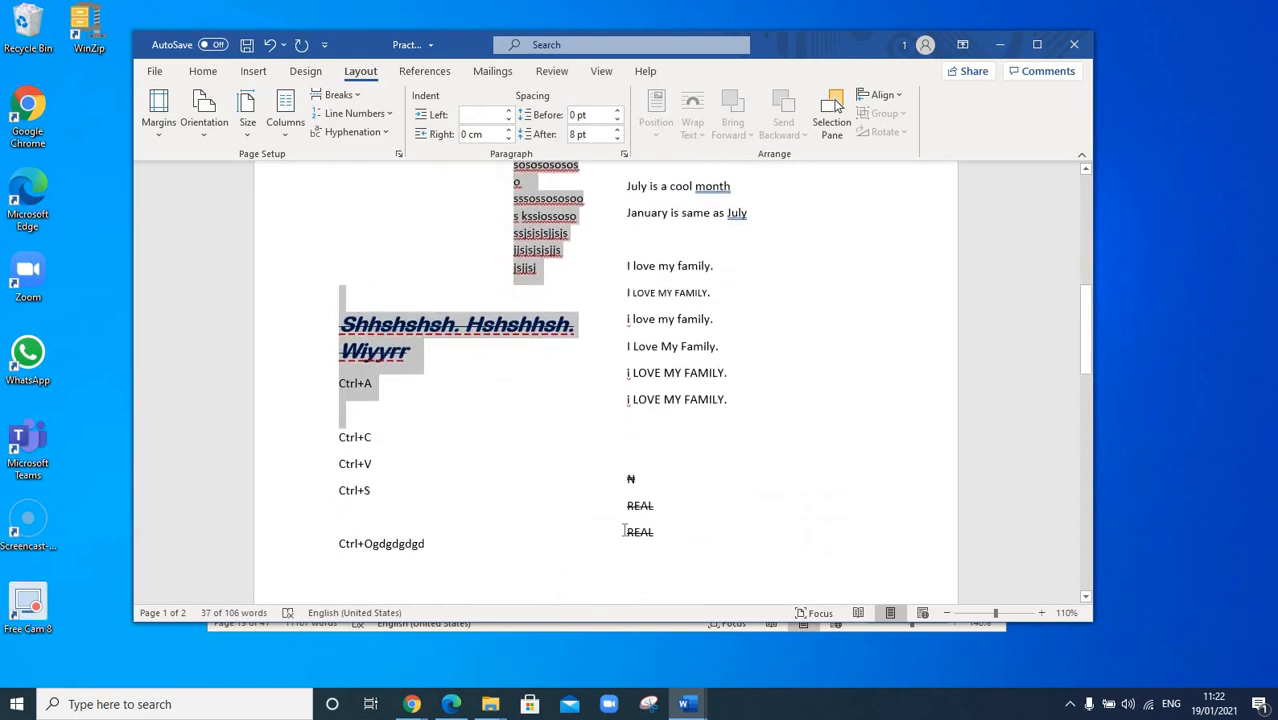
scroll(722, 308, "up", 8)
scroll(655, 263, "up", 2)
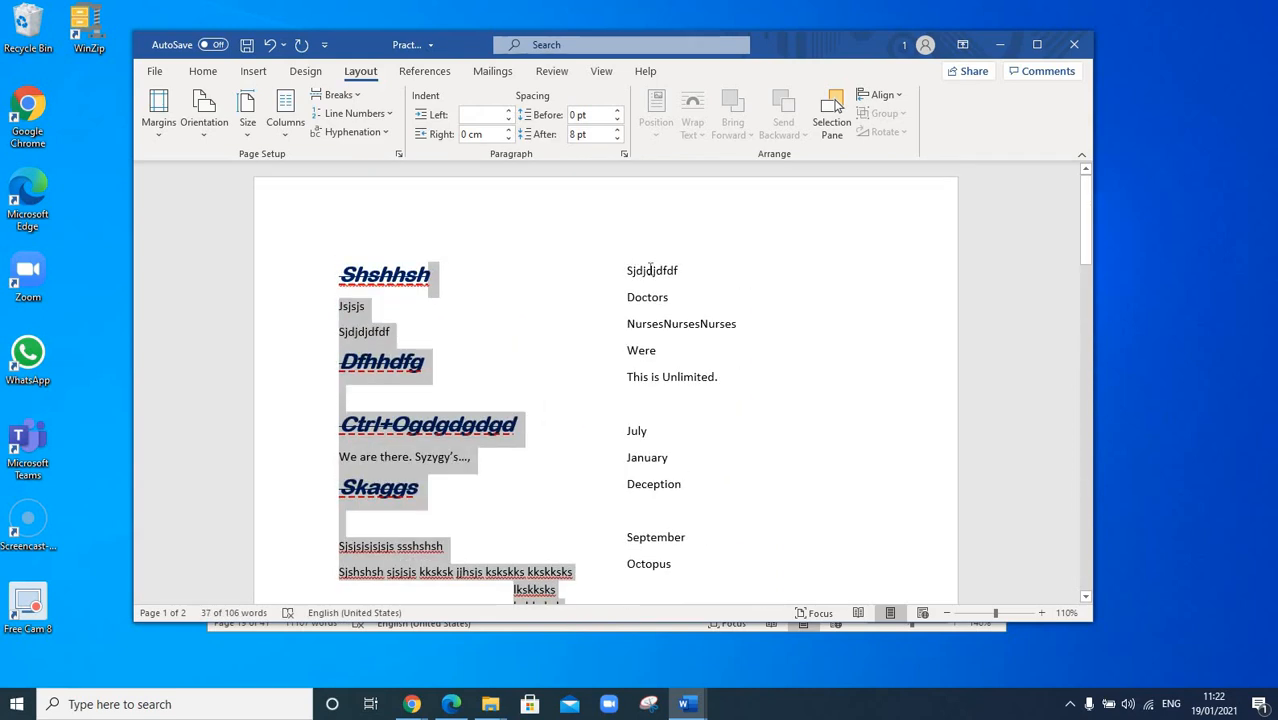
left_click_drag(629, 266, 779, 494)
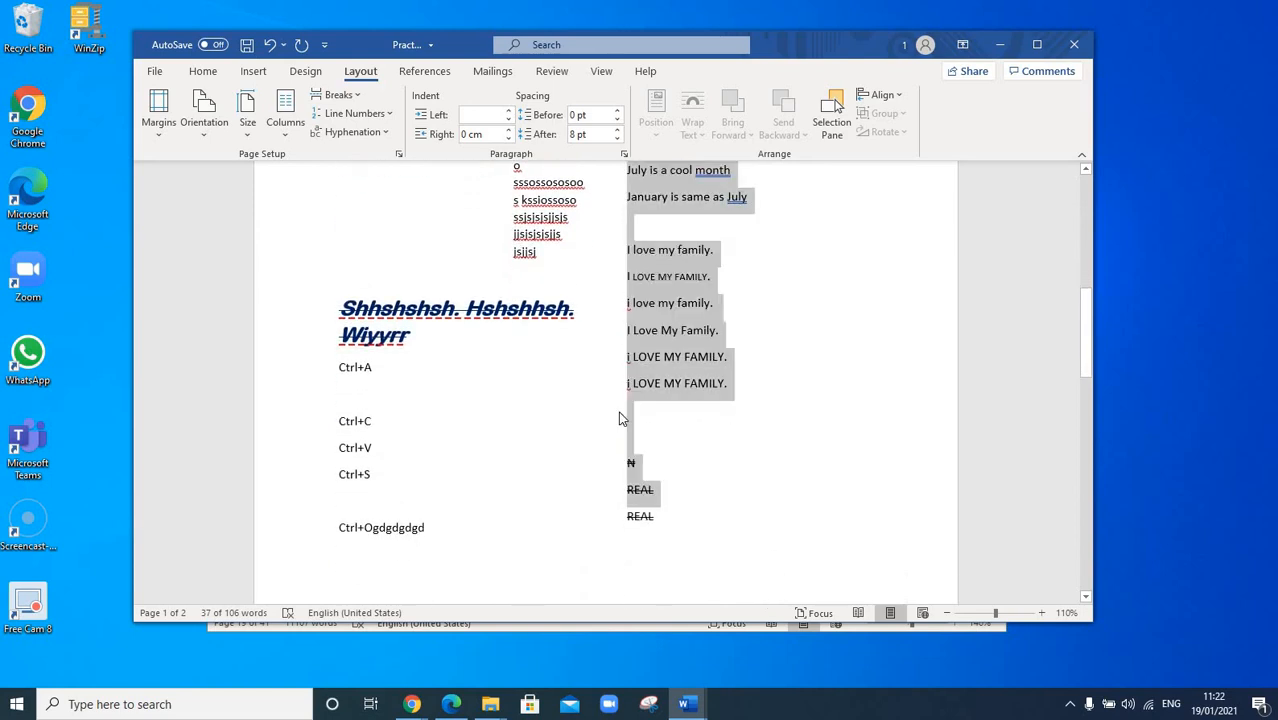
scroll(591, 429, "up", 10)
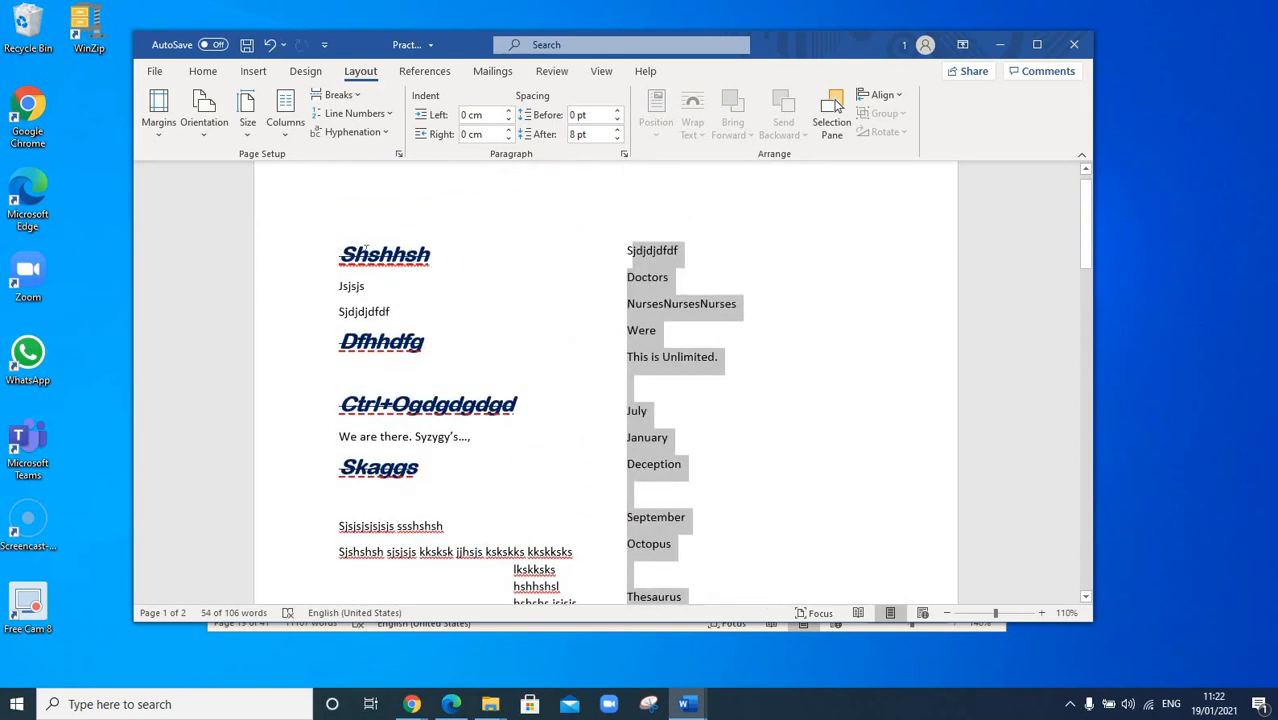
Select the first-column text starting at the "Shshhsh" heading and apply a three-column layout to it
left_click_drag(365, 250, 534, 508)
scroll(534, 450, "up", 8)
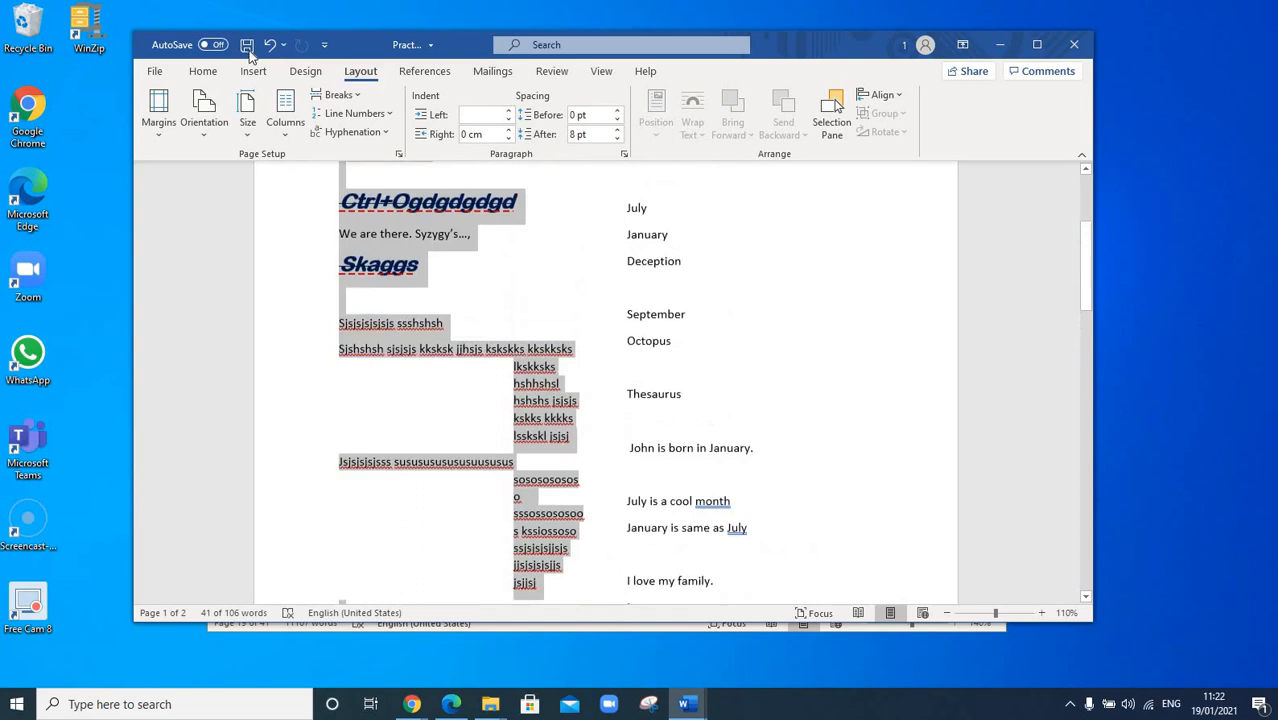
left_click(290, 136)
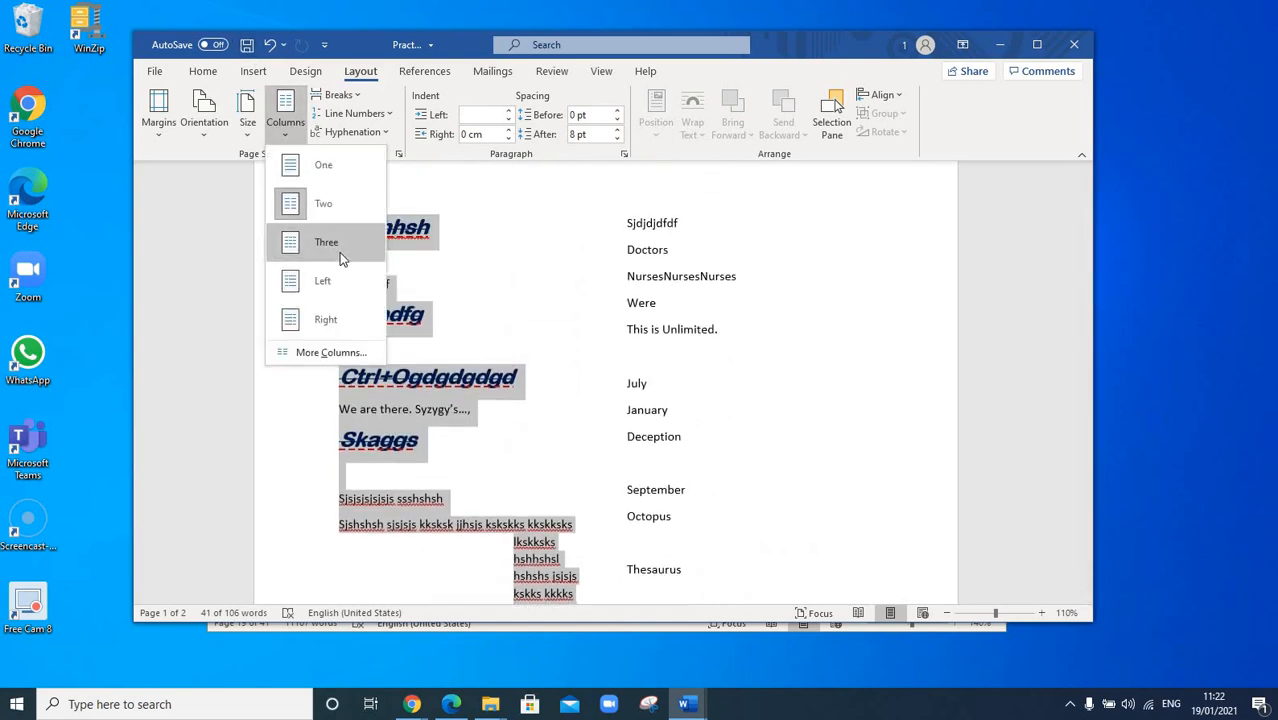
left_click(339, 252)
scroll(758, 367, "down", 4)
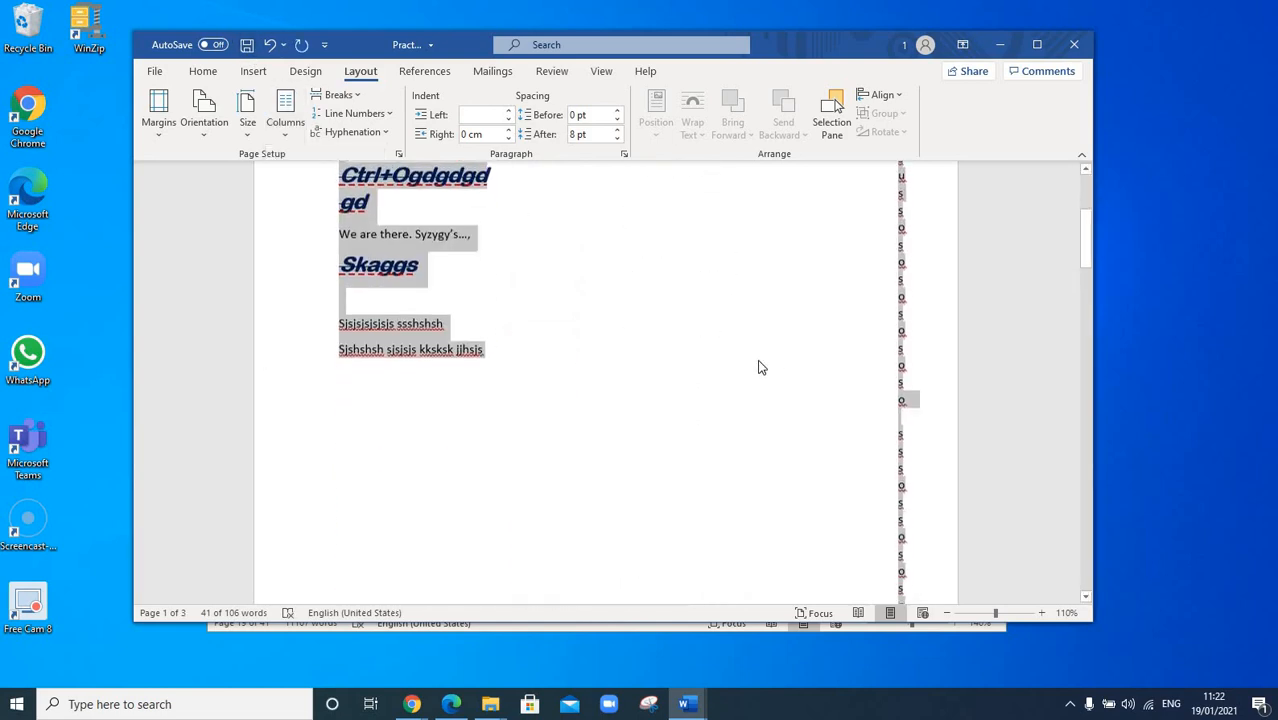
scroll(758, 367, "down", 2)
scroll(758, 366, "up", 4)
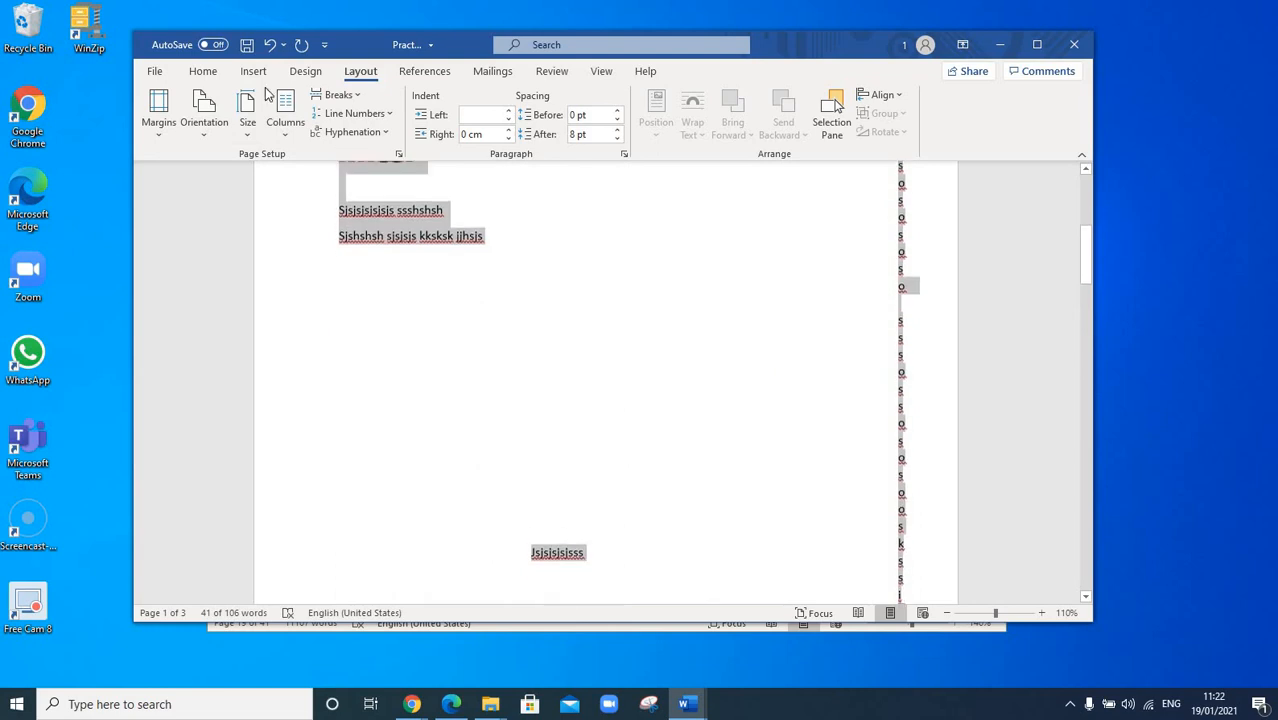
Undo the three-column and two-column layouts and return to the sample pictures on the last page
left_click(269, 50)
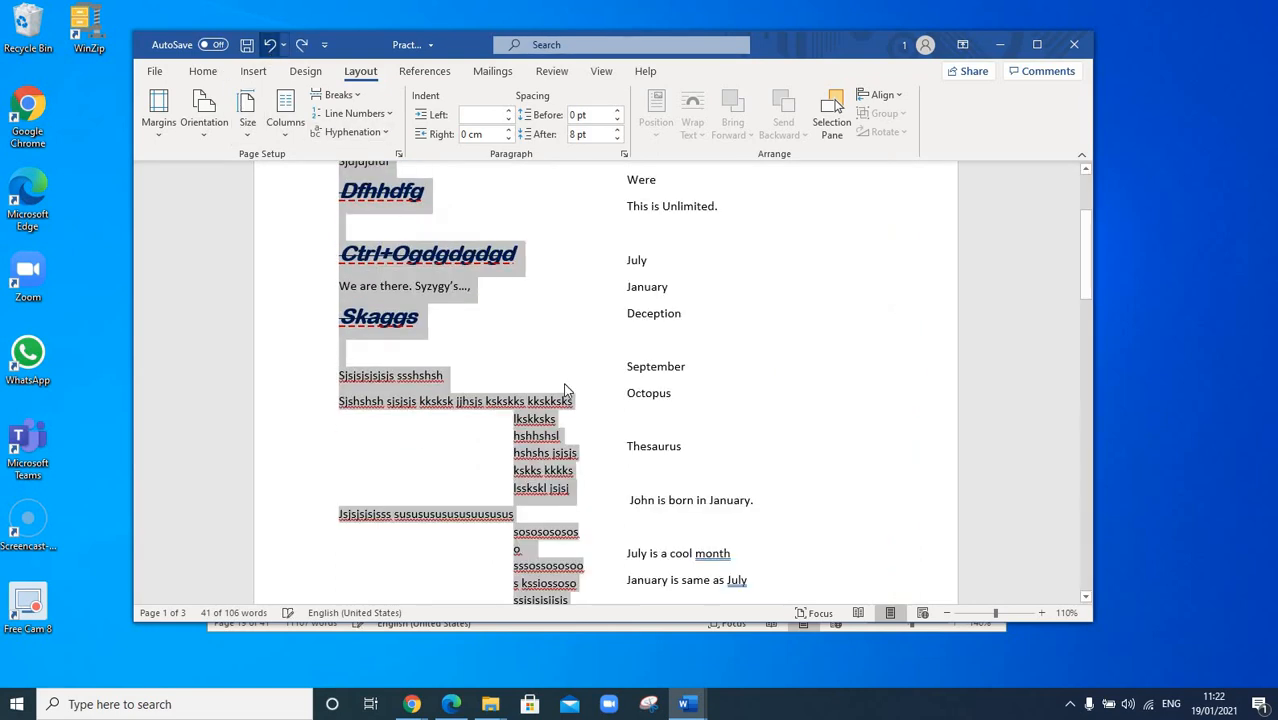
left_click(269, 45)
scroll(678, 366, "down", 2)
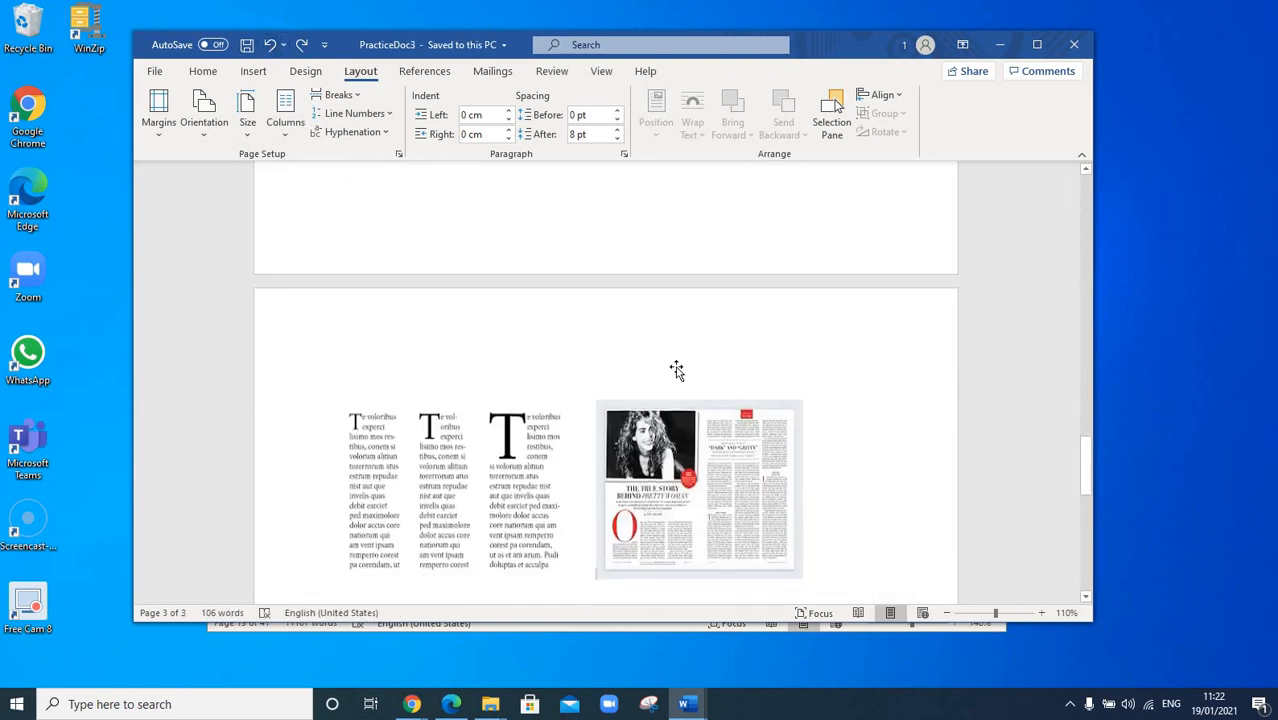
scroll(682, 385, "down", 3)
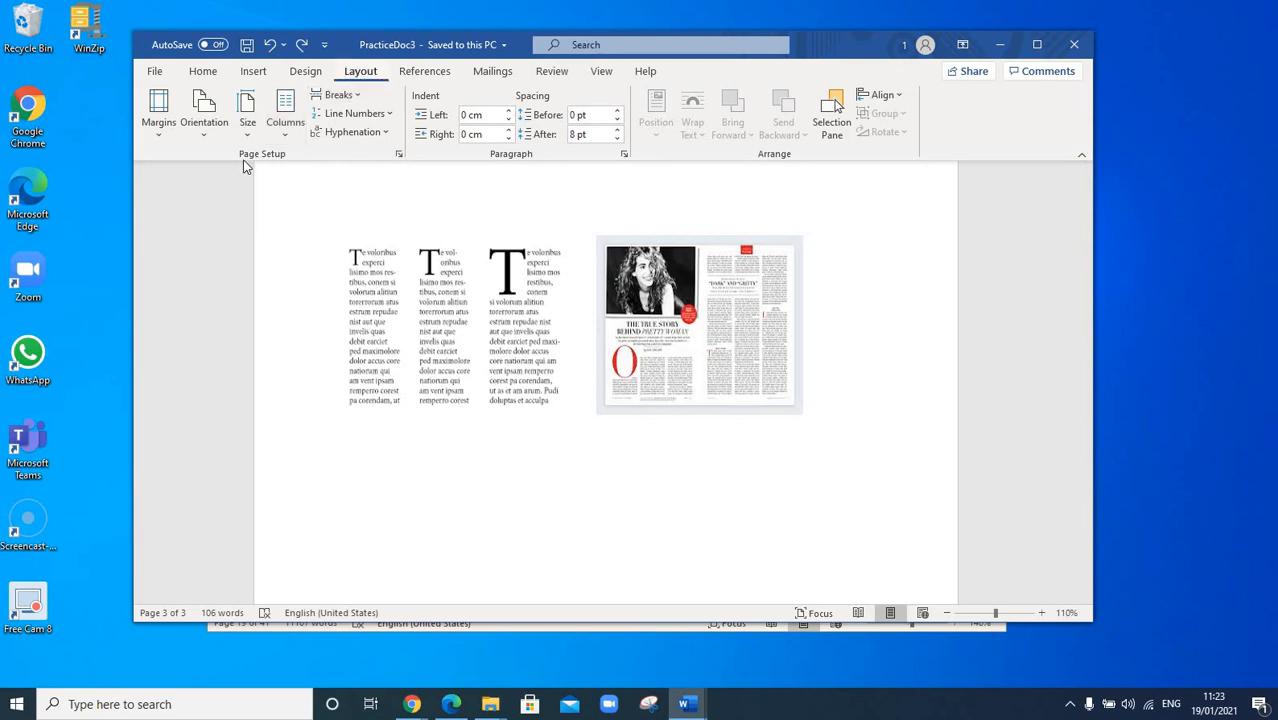
Review the Margins and Layout settings in the Page Setup dialog and close it without changing anything
left_click(398, 154)
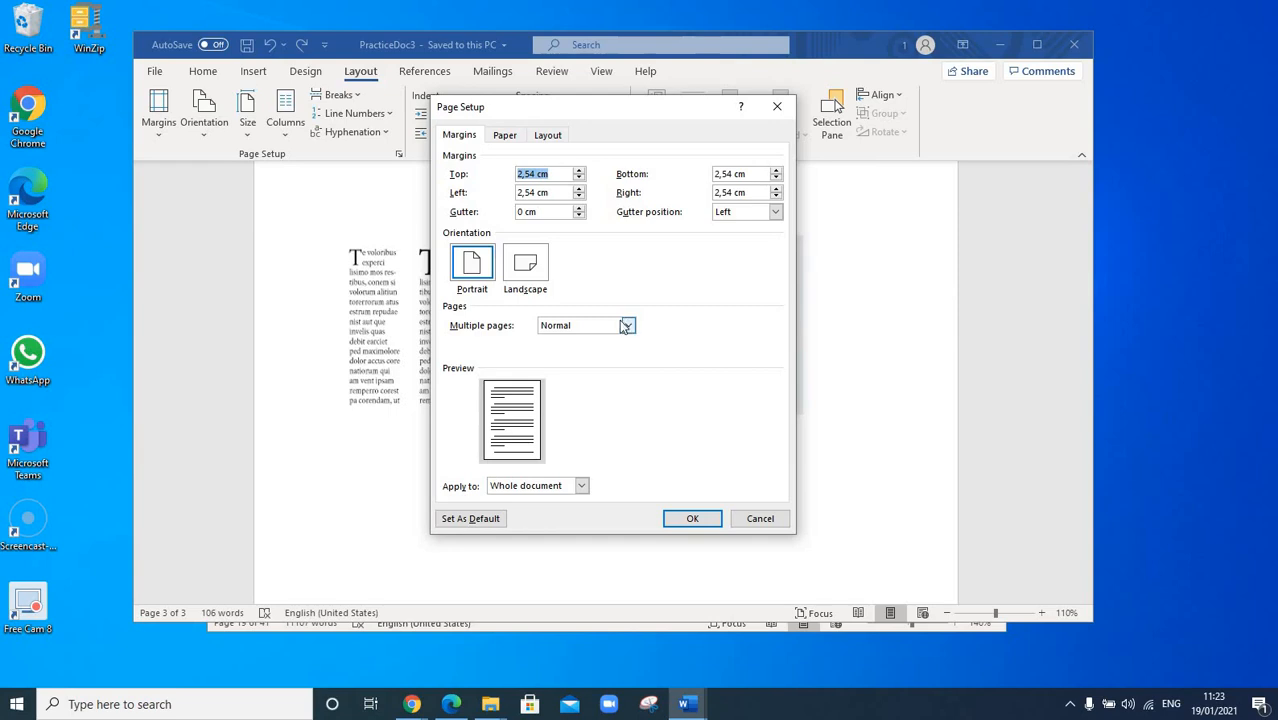
left_click(550, 137)
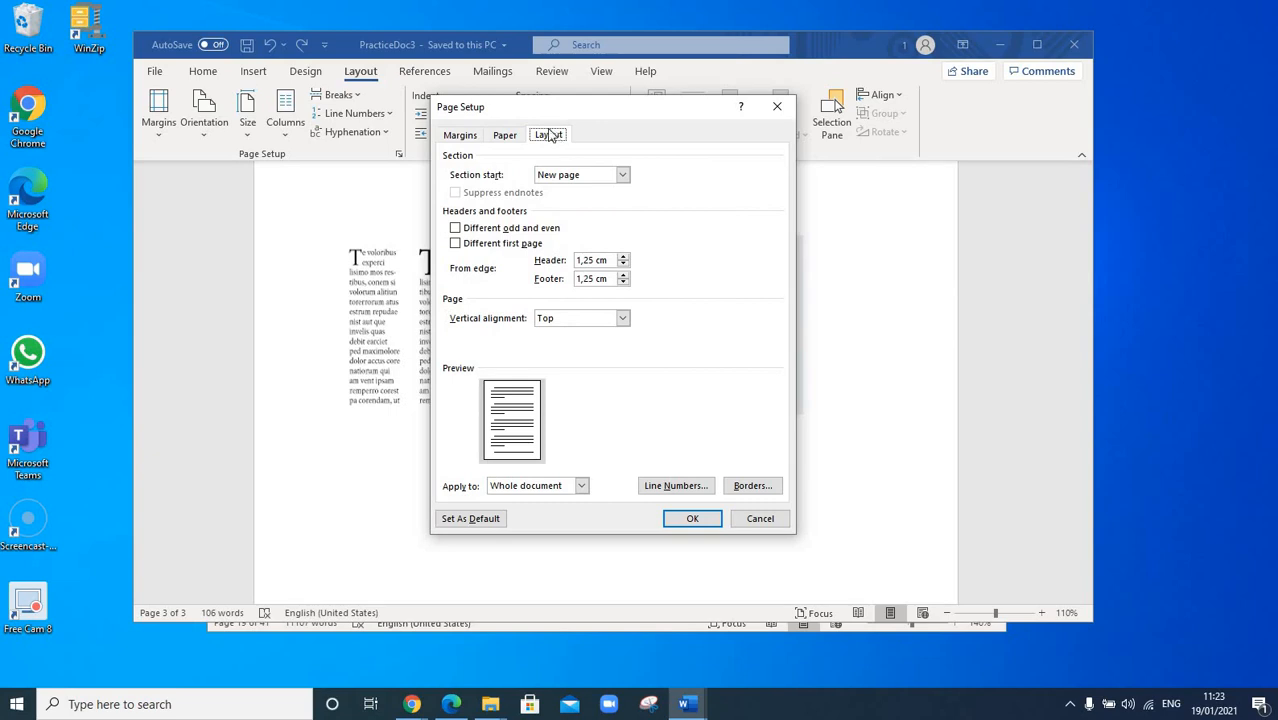
left_click(460, 136)
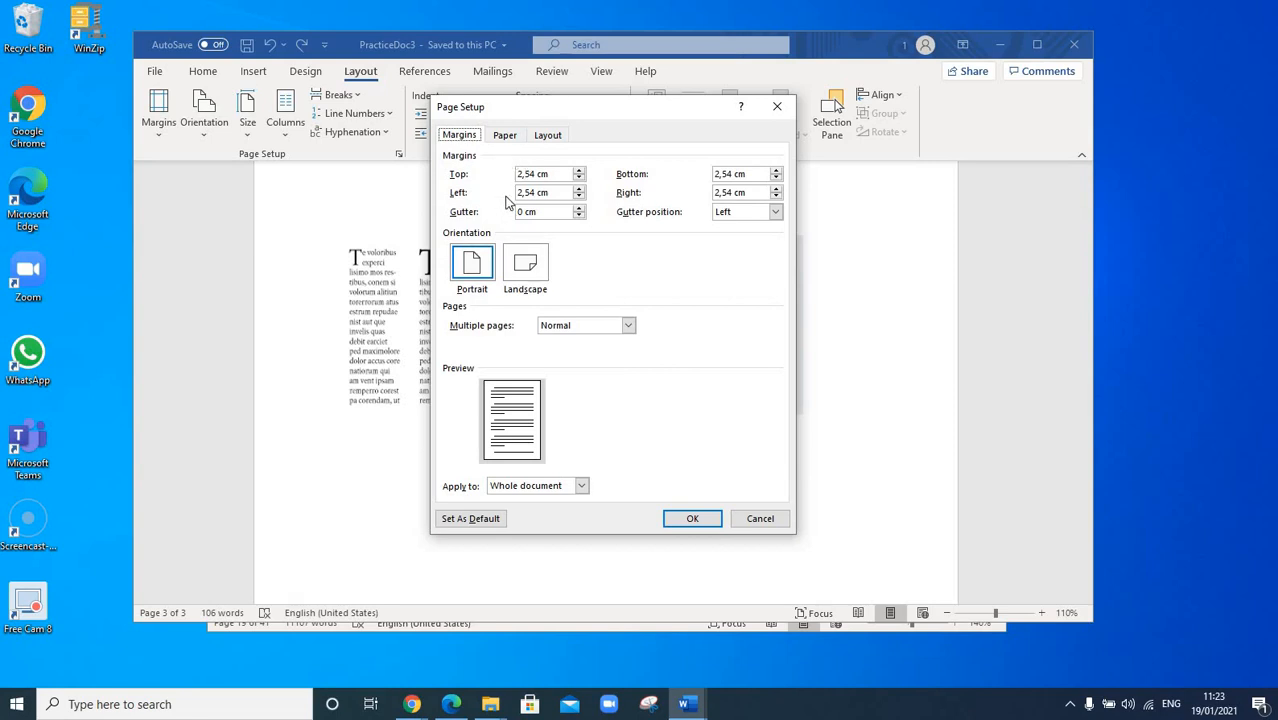
left_click(758, 518)
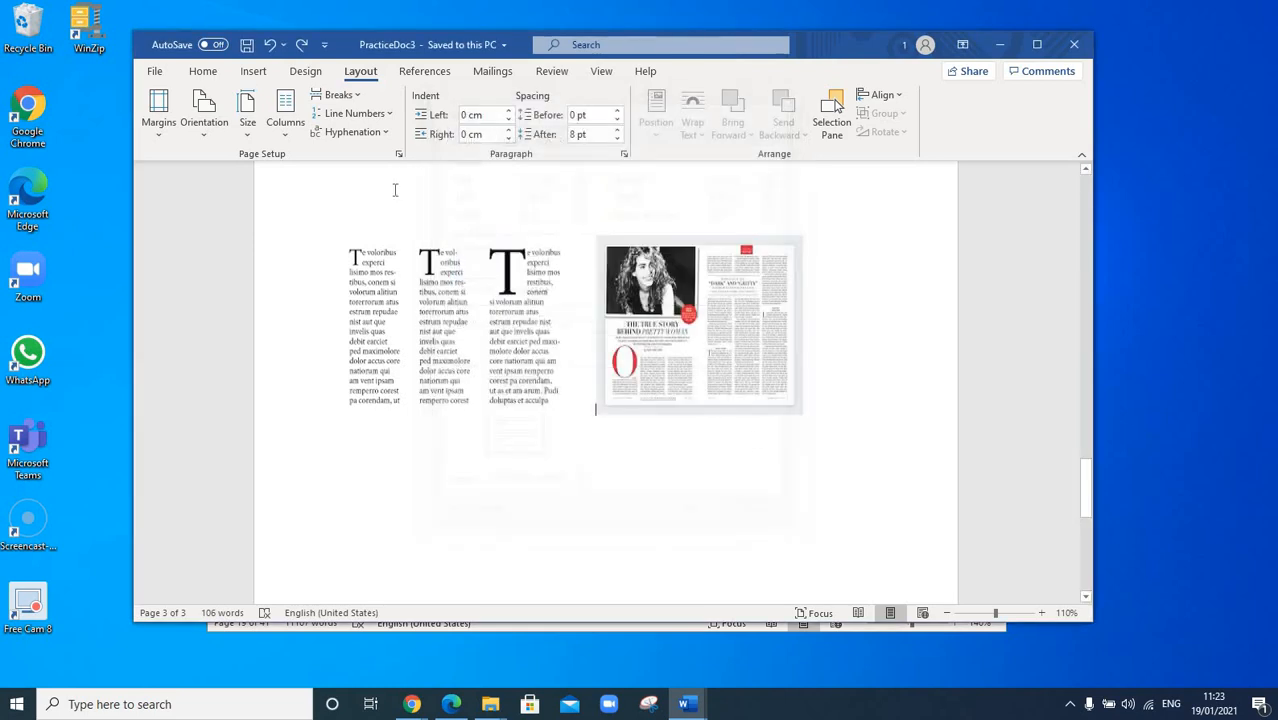
Open the detailed column settings and choose the Two preset
left_click(288, 131)
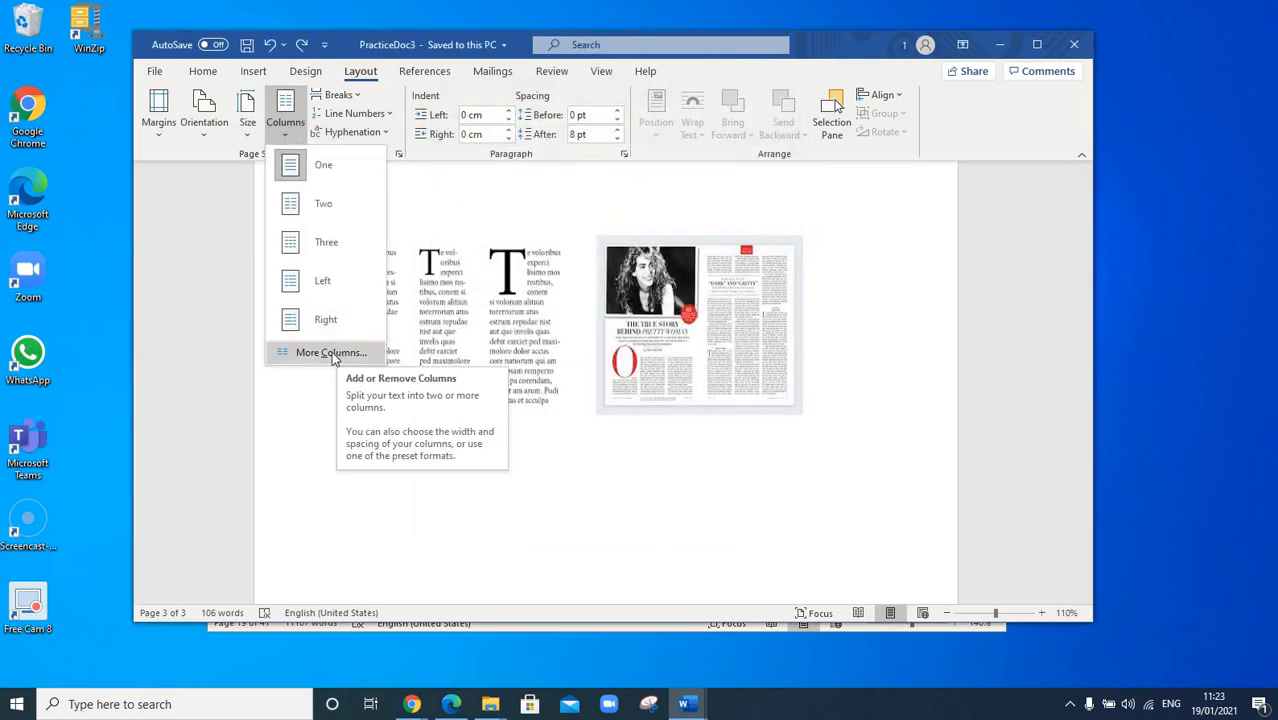
left_click(328, 354)
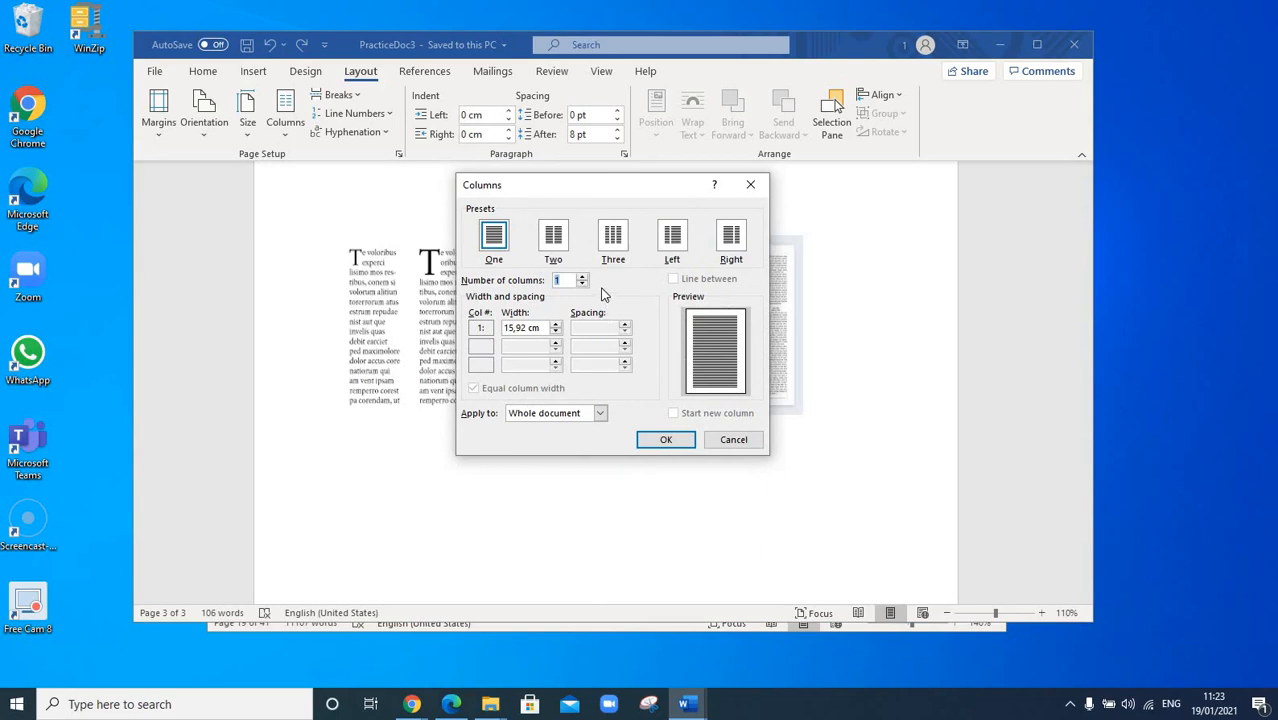
left_click(566, 250)
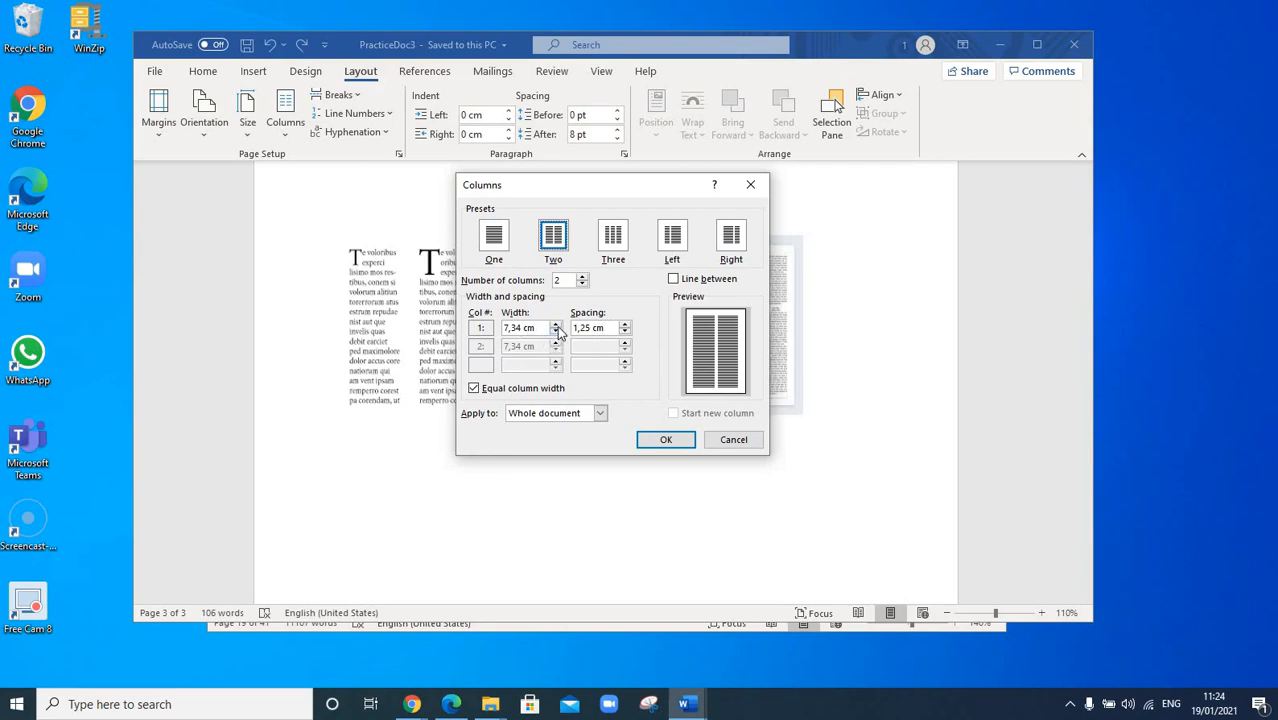
Raise the equal column width to 7,96 cm and reduce it to 6 cm to compare the previews
left_click(556, 326)
left_click(556, 326)
left_click(556, 326)
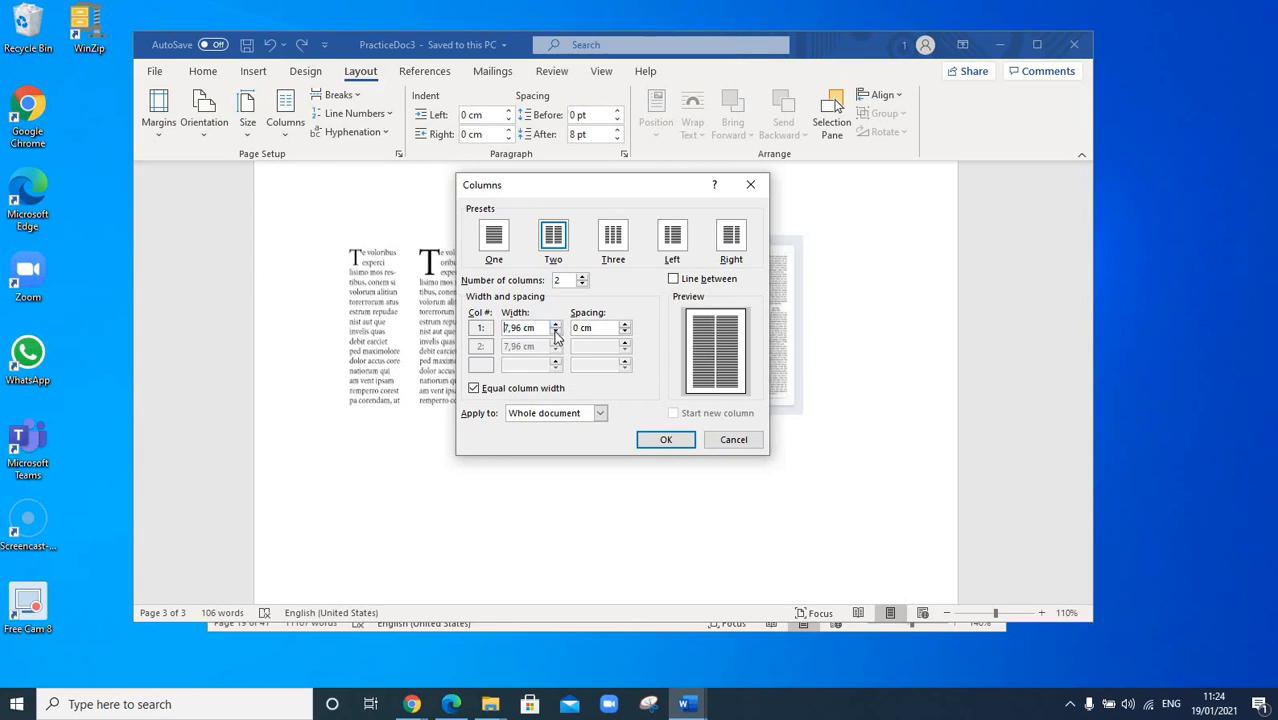
left_click(555, 333)
left_click(555, 333)
left_click(555, 333)
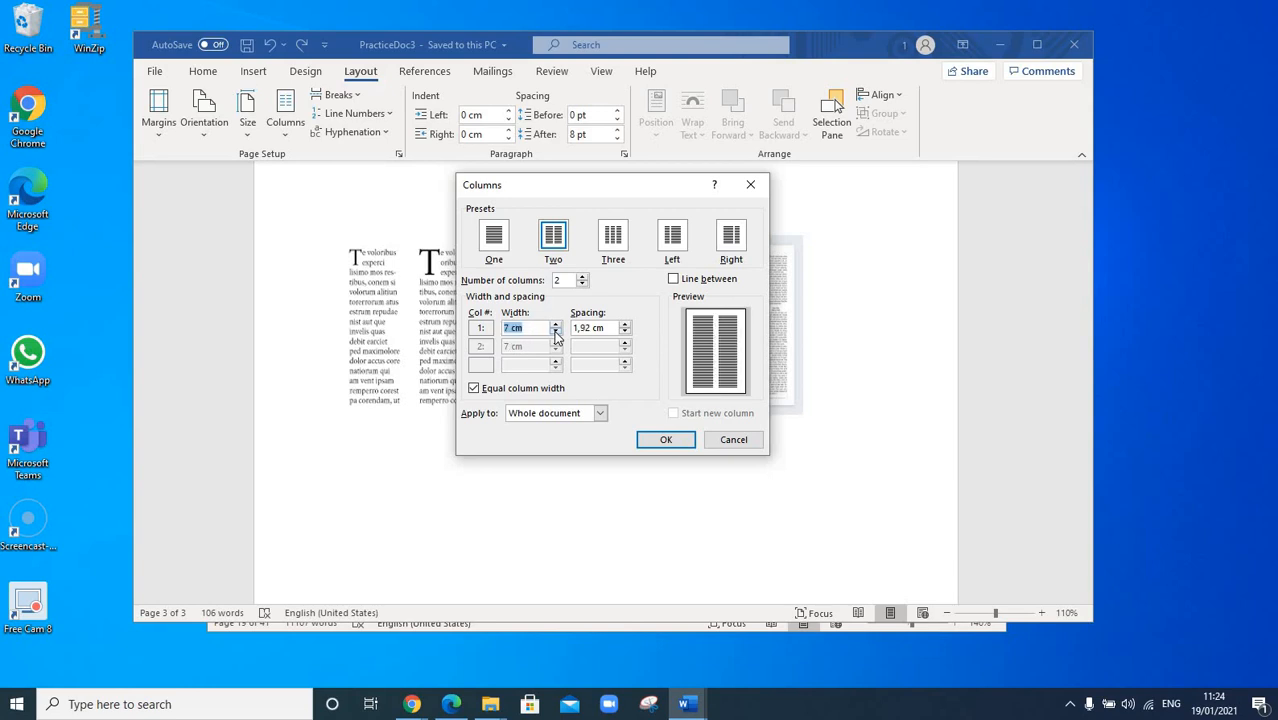
left_click(555, 333)
left_click(555, 333)
left_click(555, 333)
left_click(555, 333)
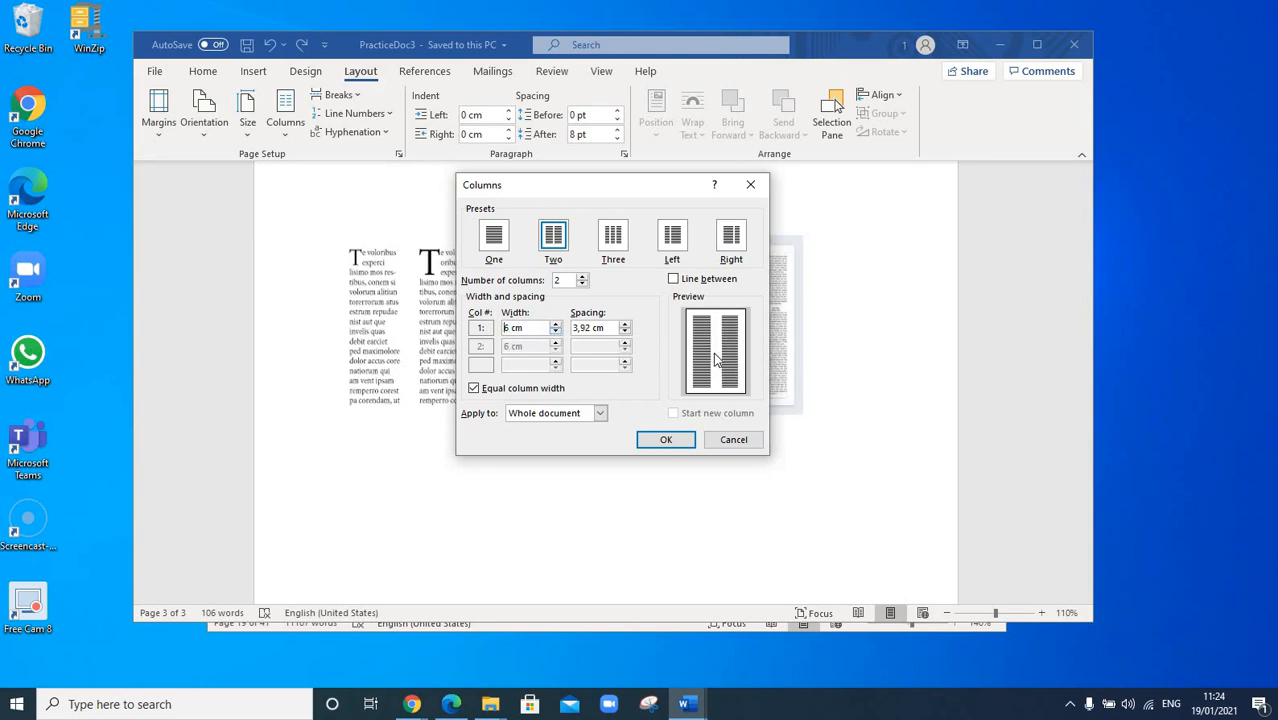
Reduce the spacing between the two columns to 1,6 cm
left_click(625, 332)
left_click(625, 332)
left_click(625, 332)
left_click(625, 332)
left_click(625, 332)
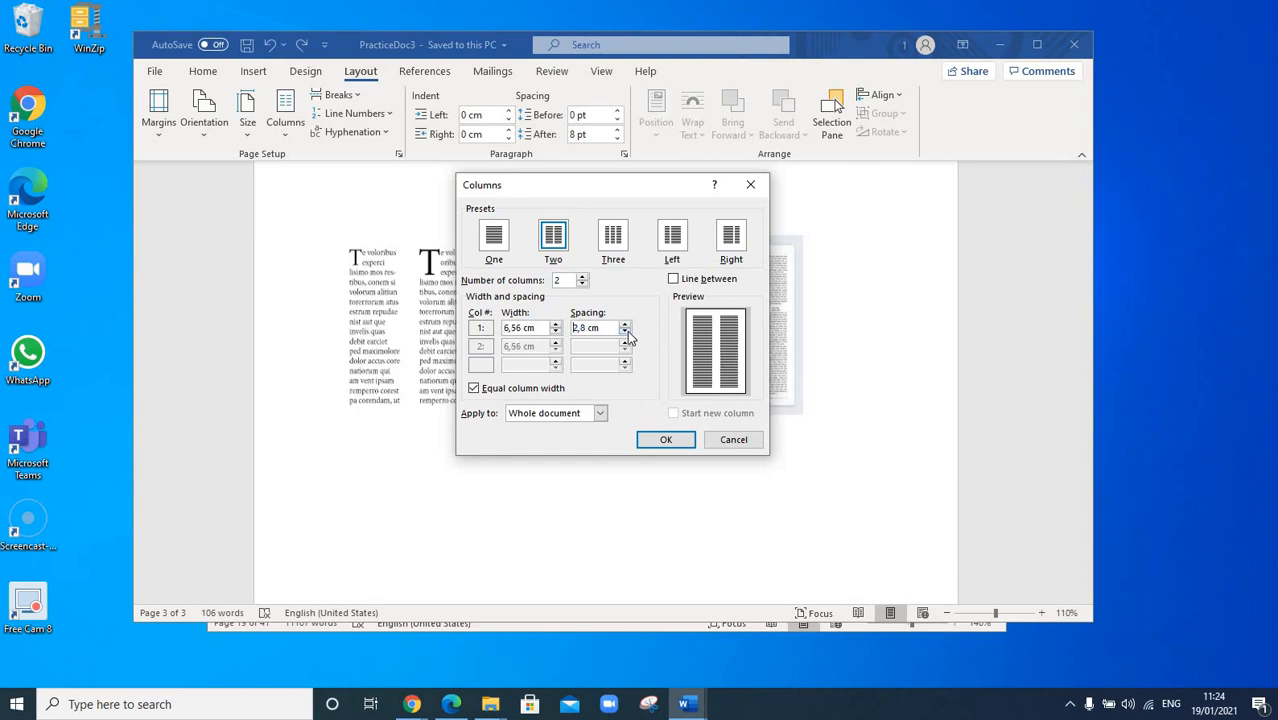
left_click(625, 332)
left_click(625, 332)
left_click(625, 332)
key("Down")
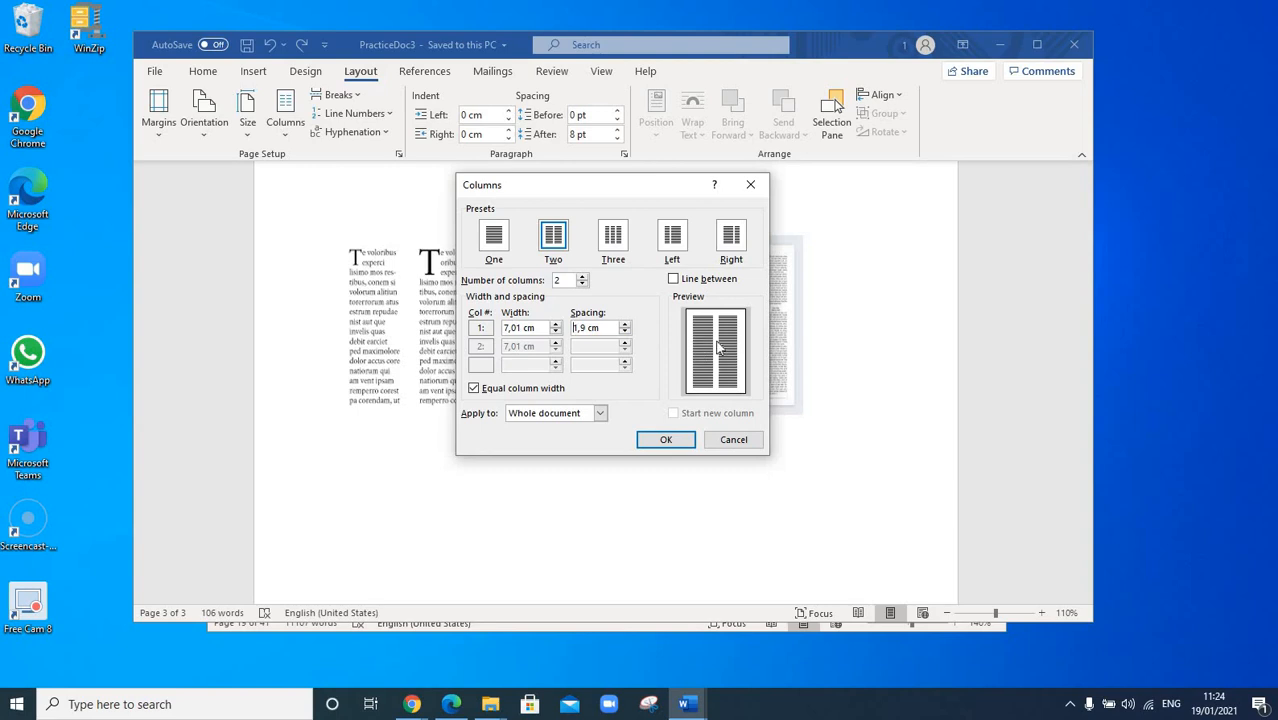
left_click(624, 333)
left_click(624, 334)
Apply the two-column layout from this point forward instead of to the whole document
left_click(600, 414)
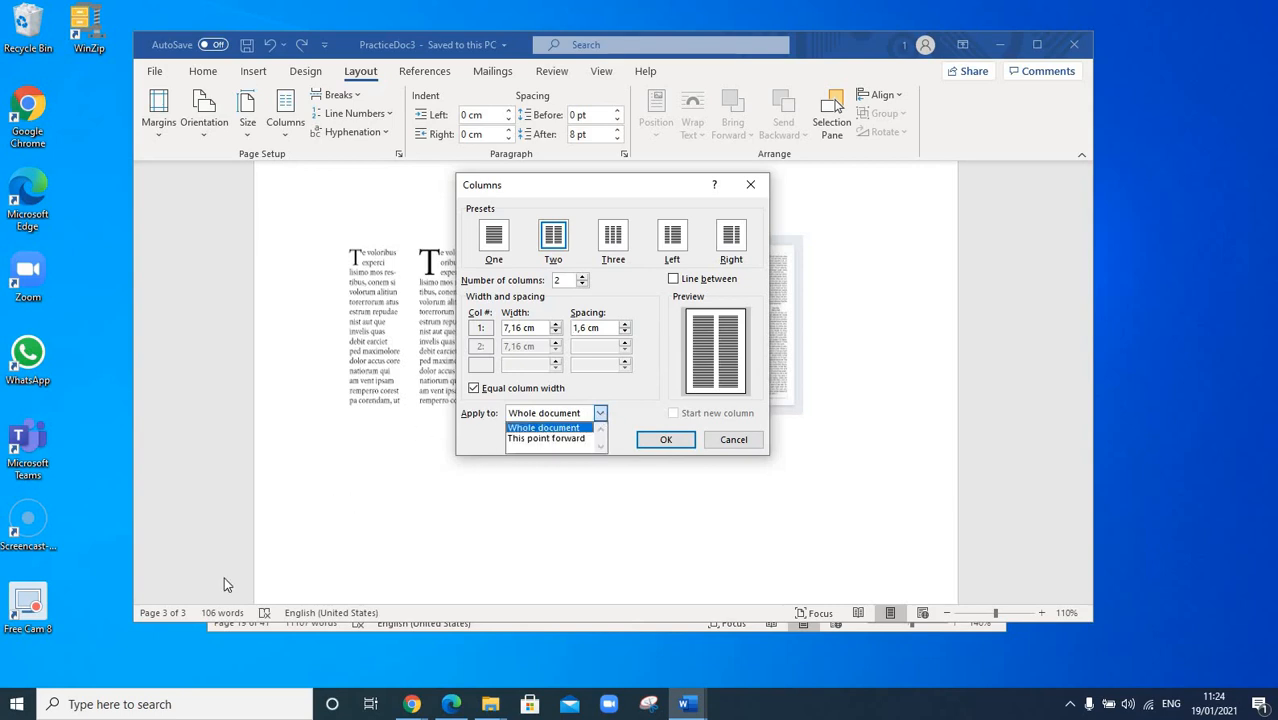
left_click(578, 438)
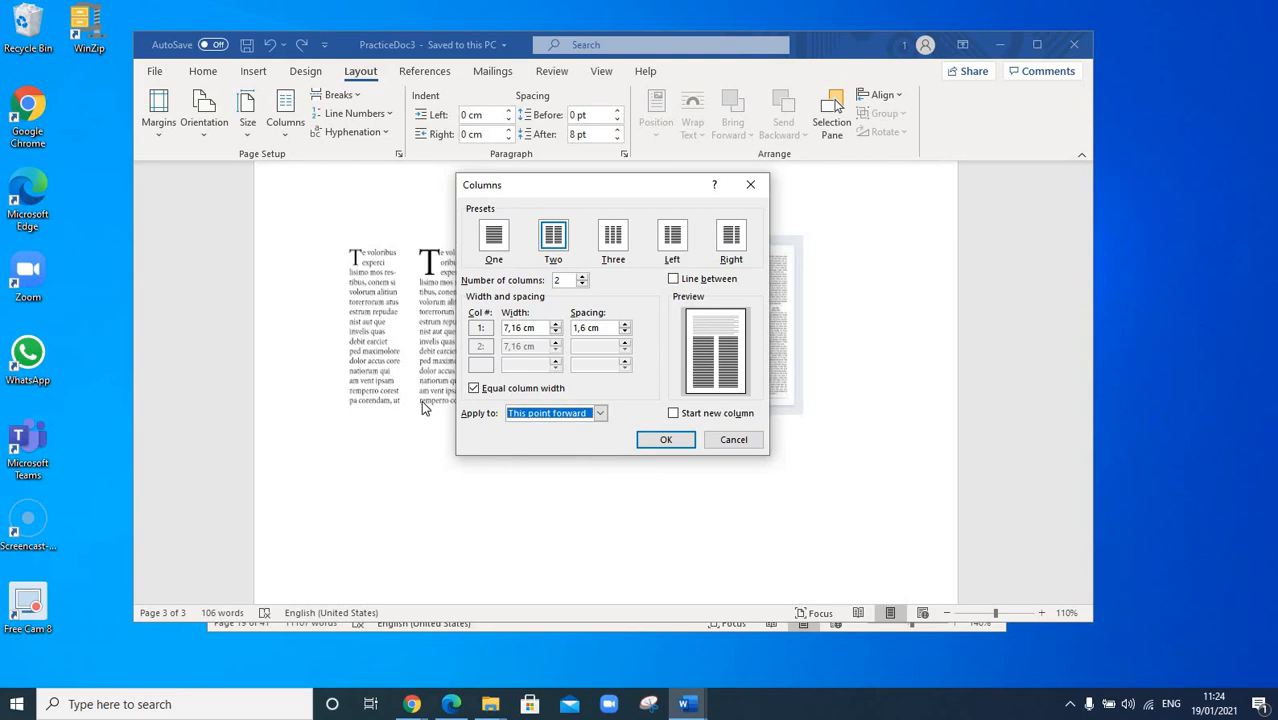
left_click(664, 441)
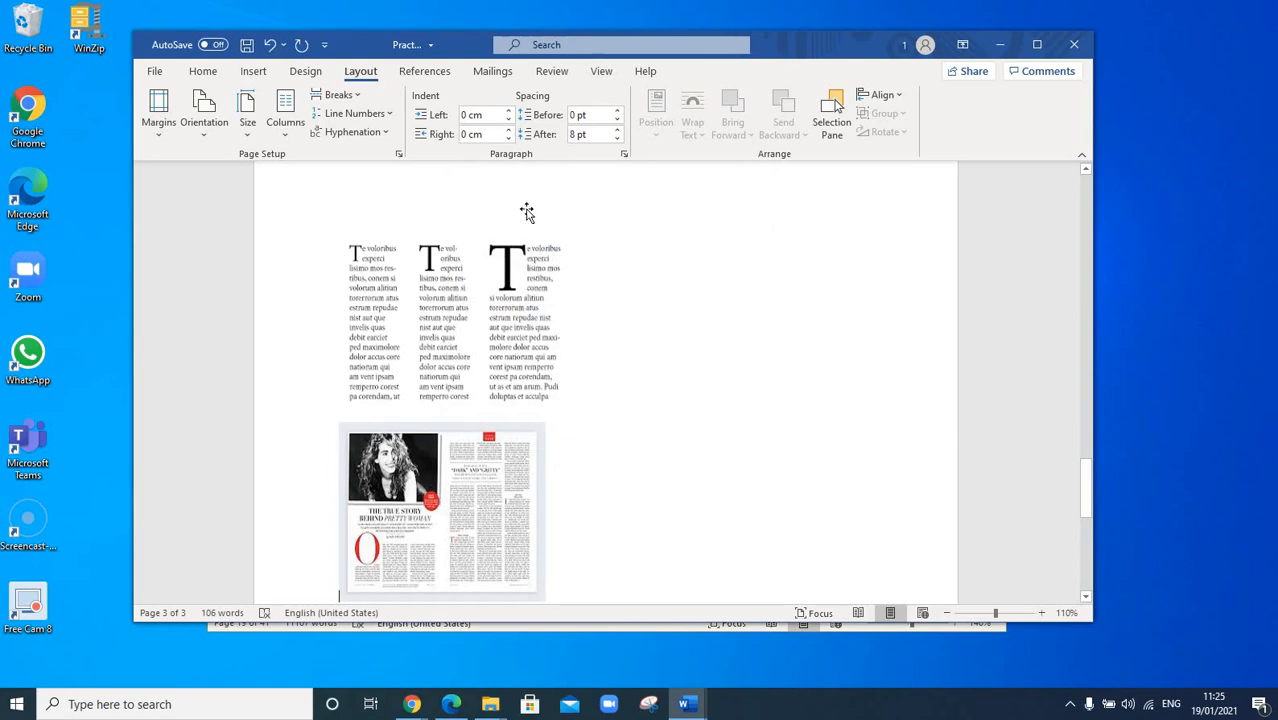
scroll(525, 214, "down", 2)
scroll(376, 271, "up", 3)
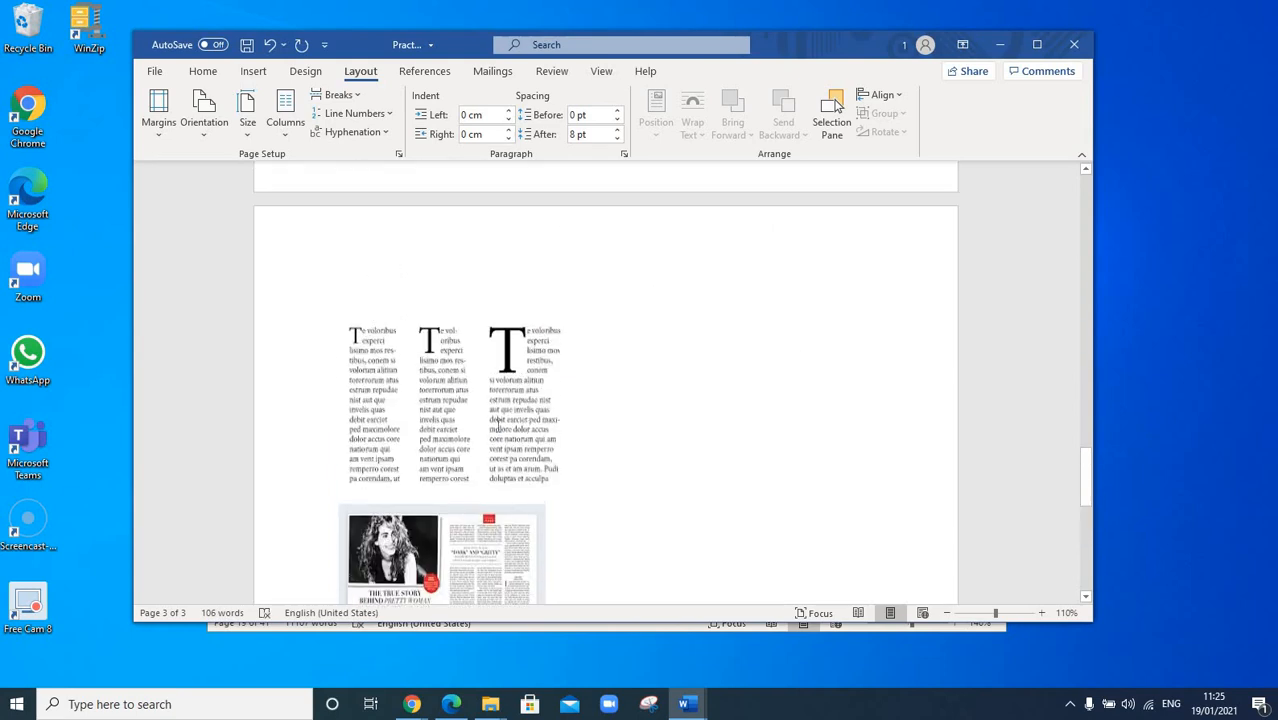
left_click_drag(342, 305, 541, 399)
key("Delete")
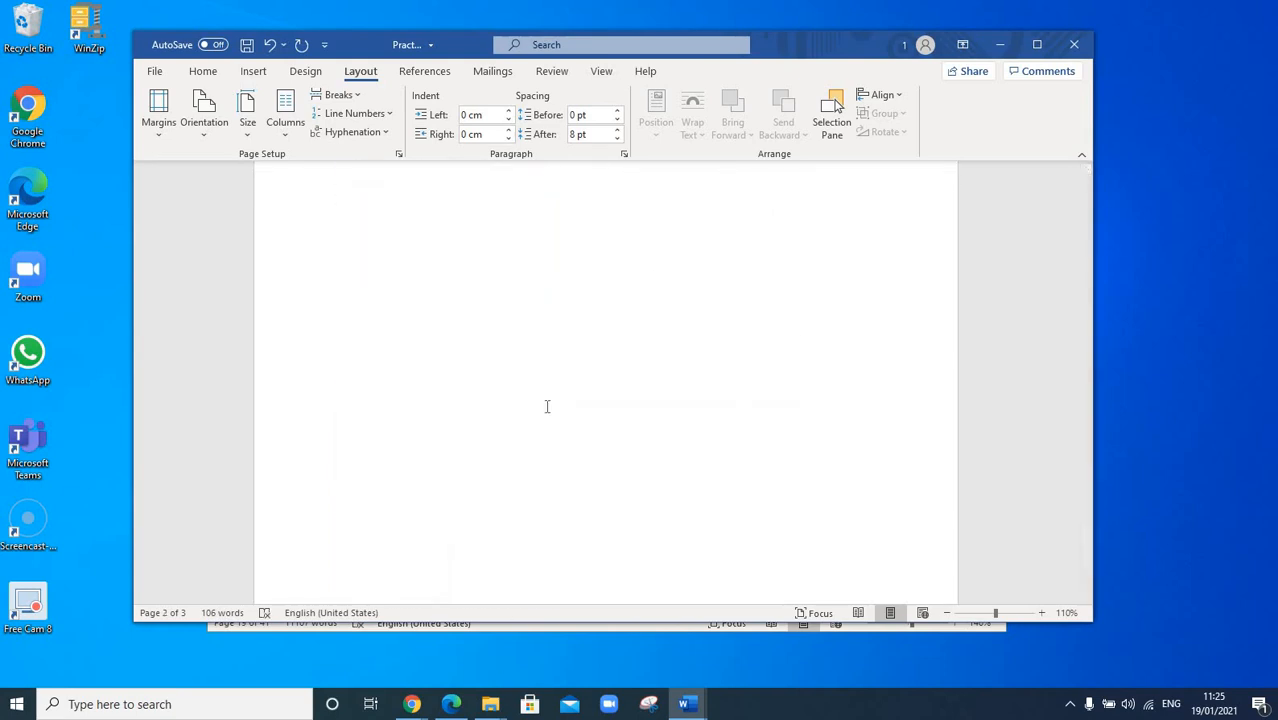
key("ctrl+z")
Fill the first column with blank lines below the magazine picture until the cursor stands near the start of the second column
key("Return")
key("Return")
key("Return")
key("Return")
key("Return")
key("Return")
key("Return")
key("Return")
key("Return")
key("Return")
key("Return")
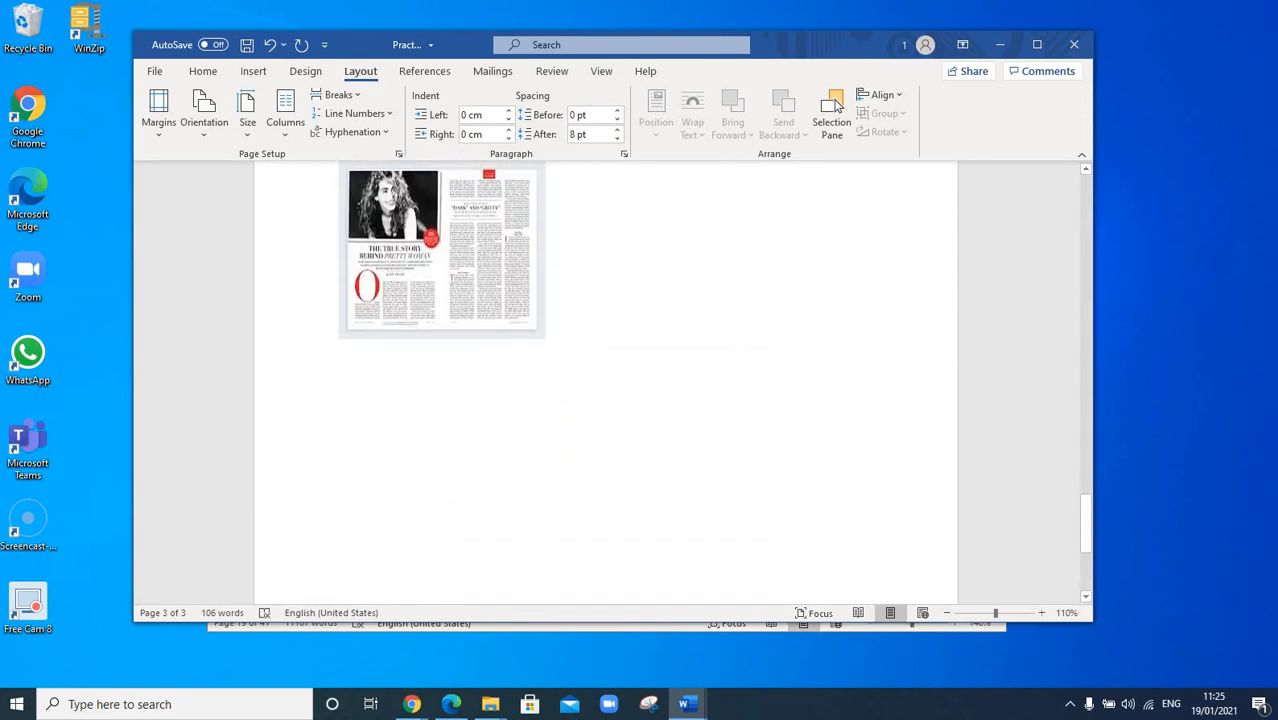
key("Return")
key("Return")
key("Return")
key("Return")
key("Return")
key("Return")
key("Return")
key("Return")
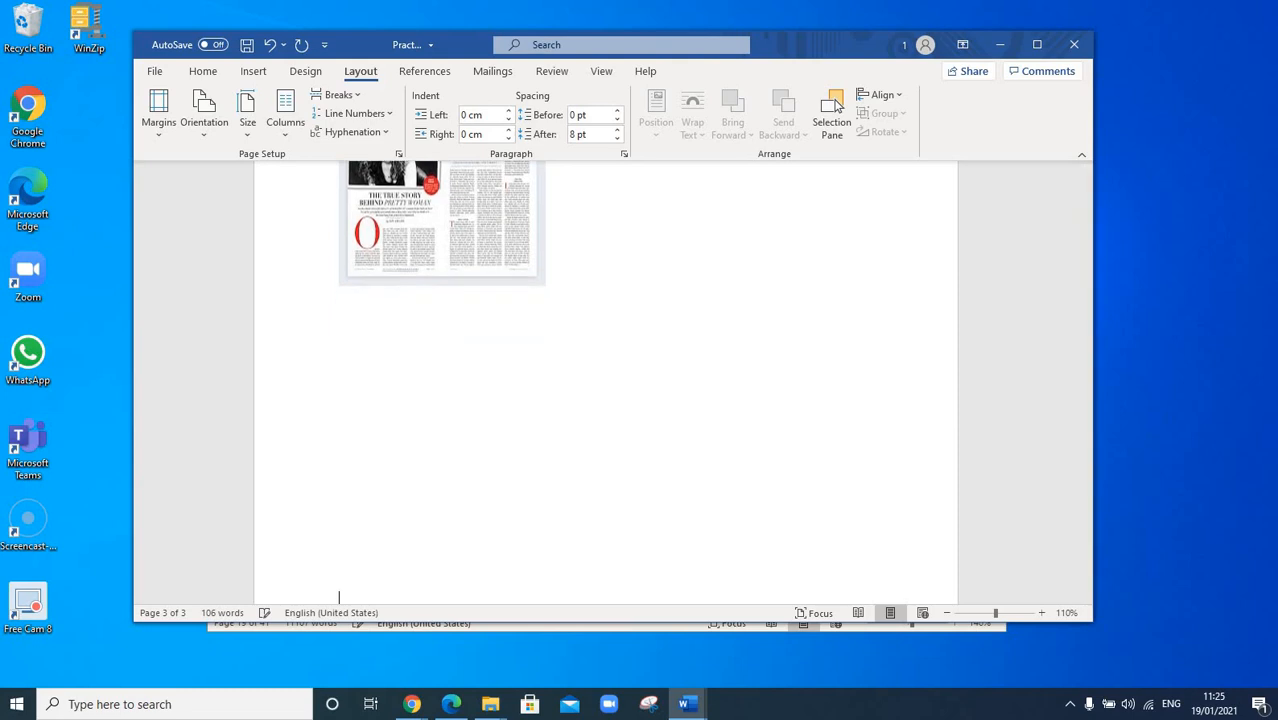
key("BackSpace")
key("BackSpace")
key("BackSpace")
key("BackSpace")
key("BackSpace")
key("BackSpace")
key("BackSpace")
key("BackSpace")
key("BackSpace")
key("BackSpace")
key("BackSpace")
key("BackSpace")
key("BackSpace")
key("BackSpace")
key("BackSpace")
key("BackSpace")
key("BackSpace")
key("BackSpace")
key("BackSpace")
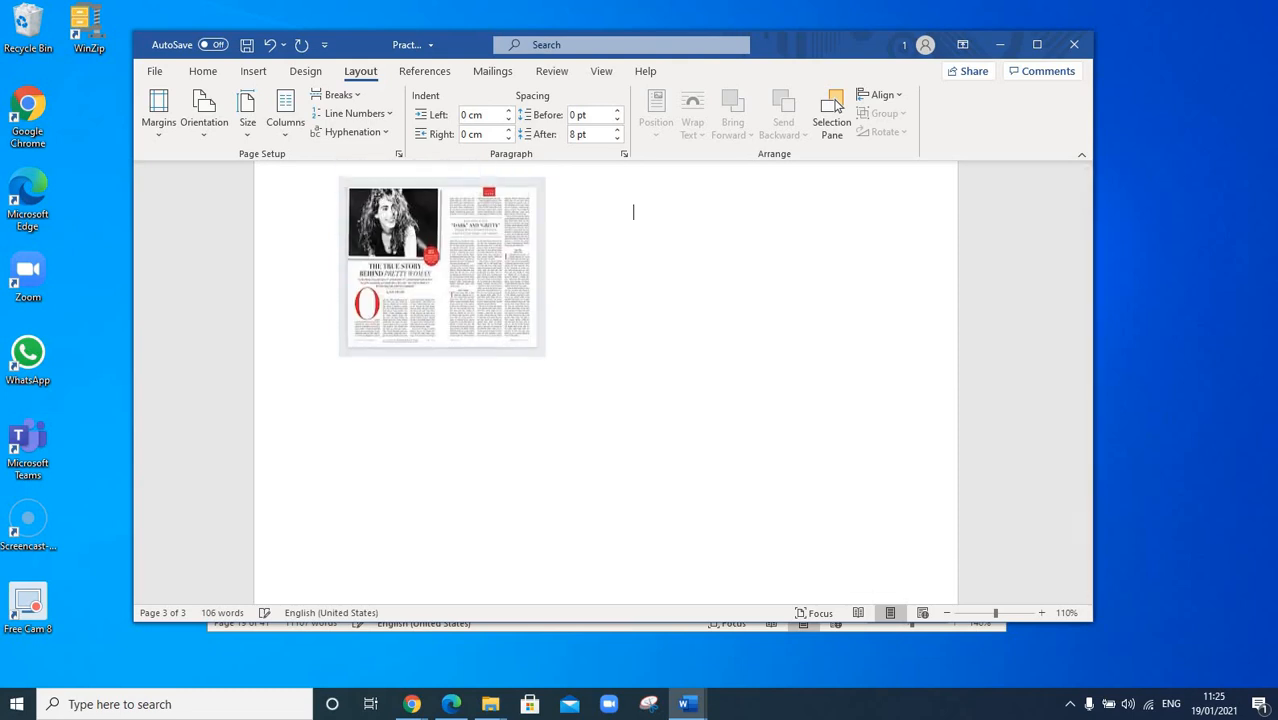
Enter the sample lines "Eueuruuiuuuiwe", "Jeujewjwjwejwej" and, after a blank line, "wejhwejhwehwejhwehj" in the second column
type("eueuruuiuuuiweJeujewjwjwejwej")
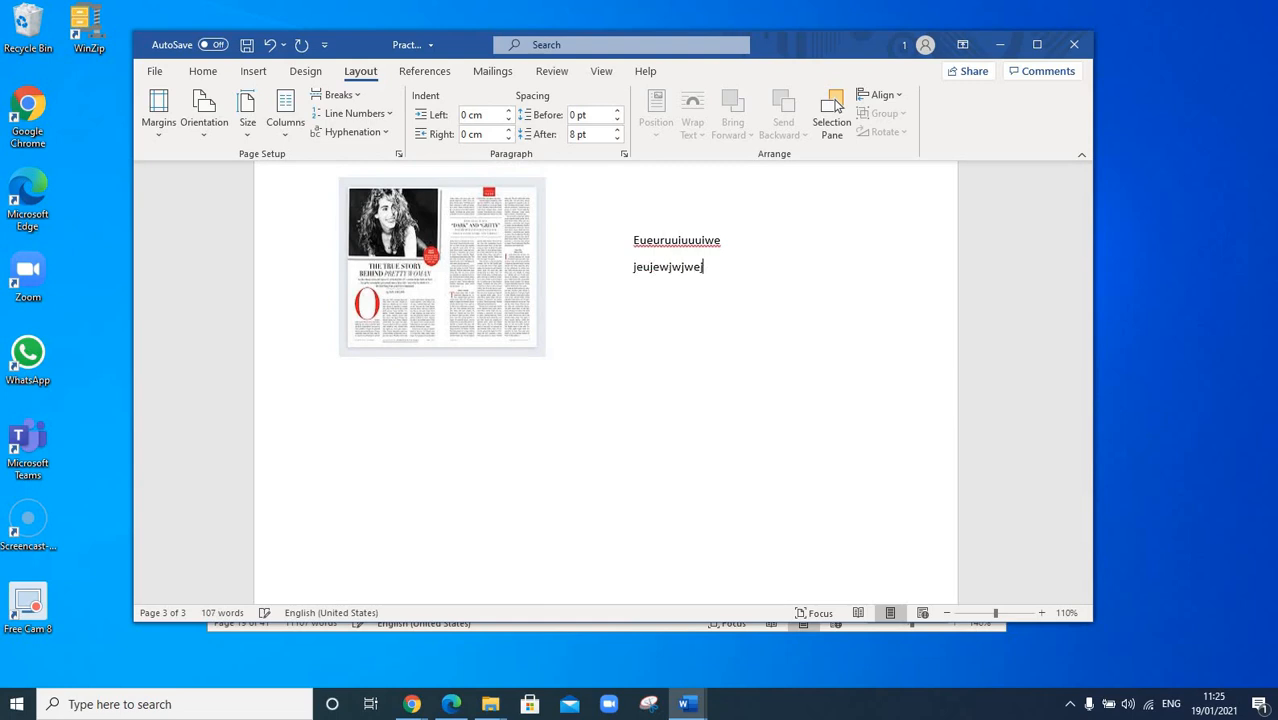
key("Return")
key("Return")
type("wejhwejhwehwejhwehj")
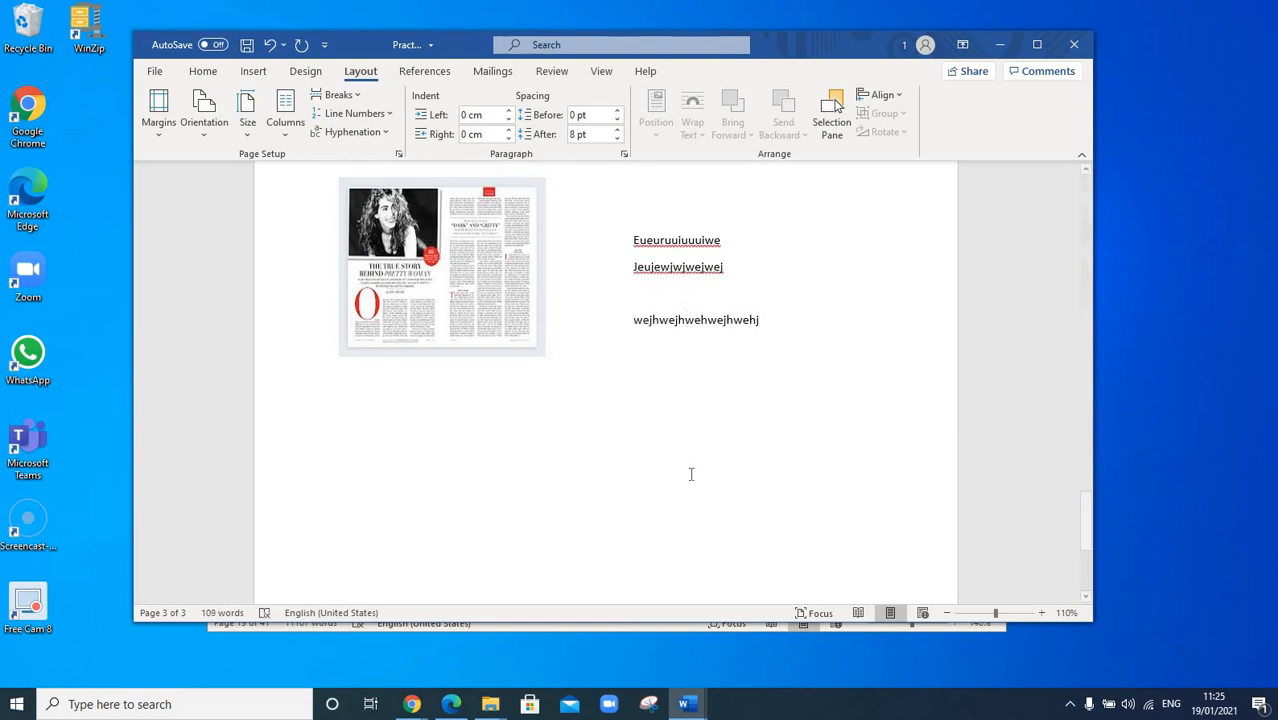
Compare the single-column text on the previous page with the two-column section on the last page
scroll(685, 475, "up", 6)
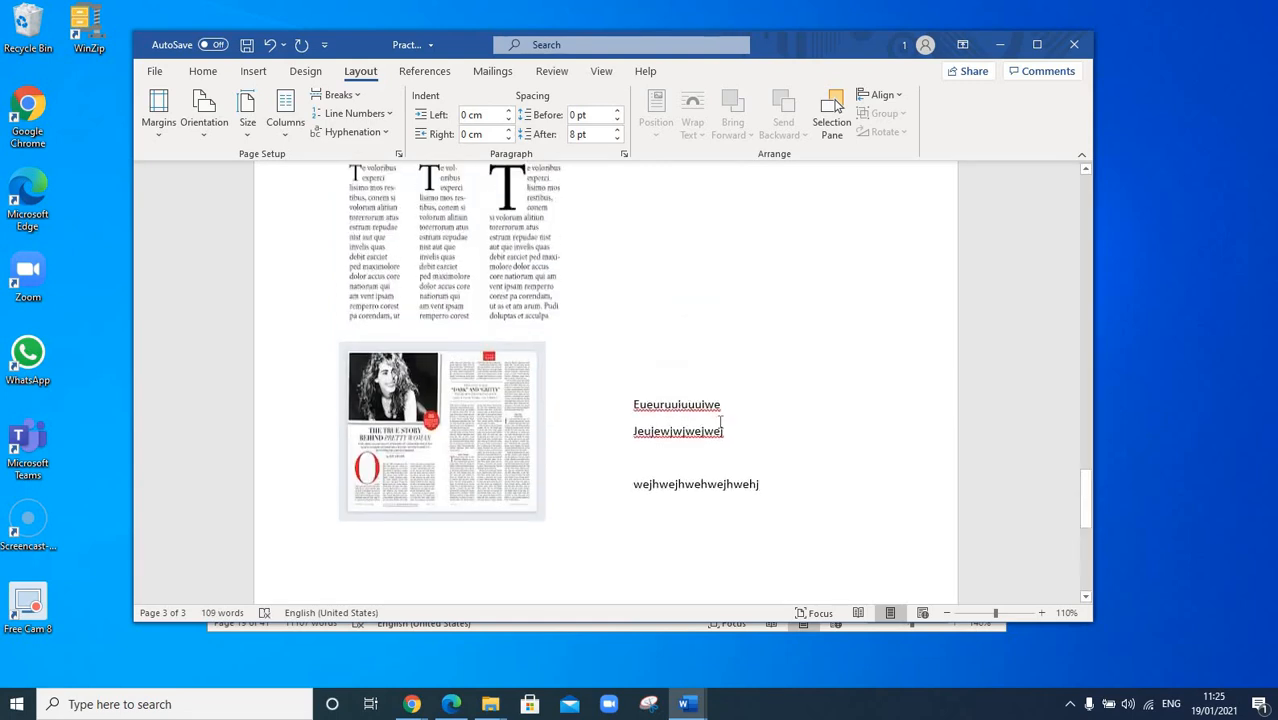
scroll(719, 422, "up", 2)
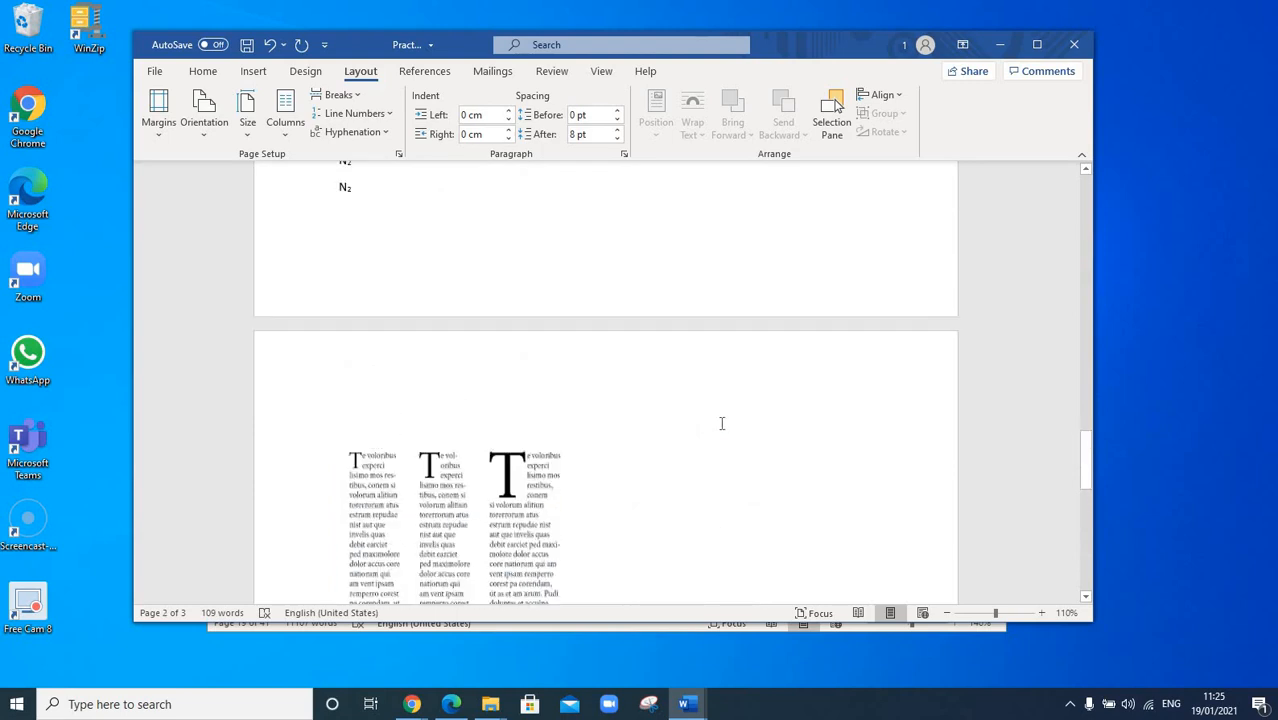
scroll(721, 423, "down", 3)
scroll(721, 423, "up", 10)
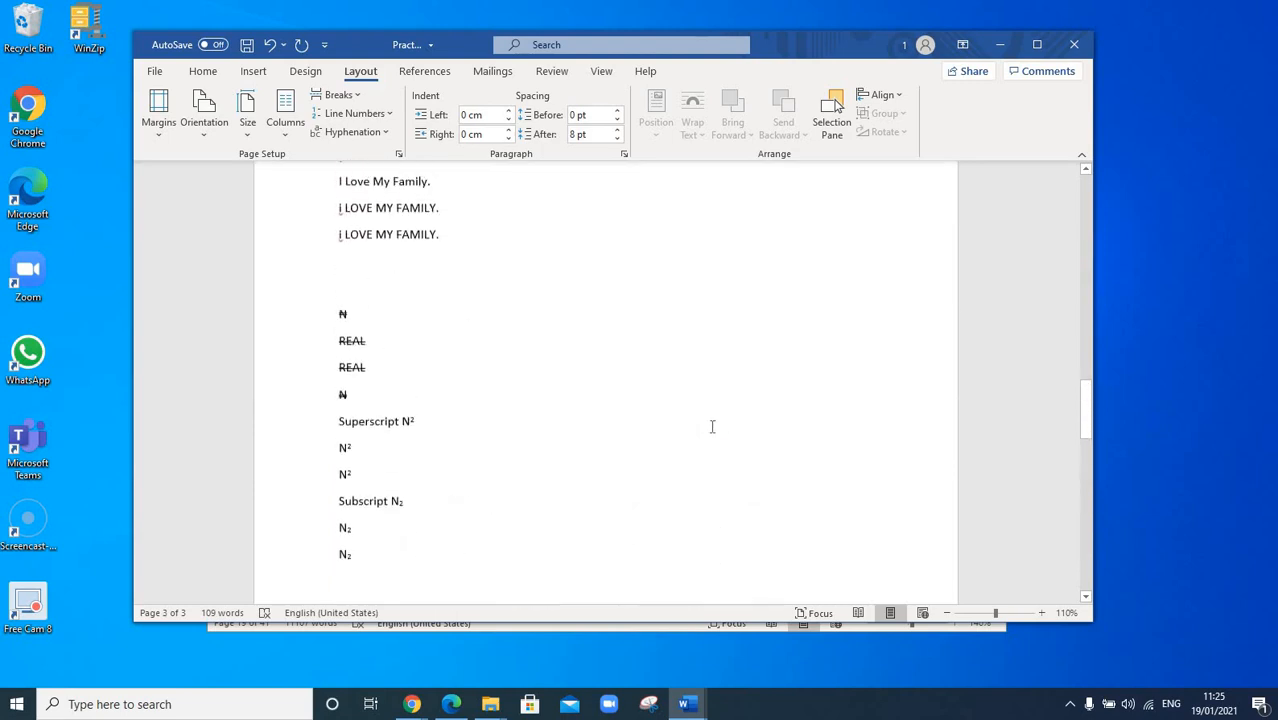
left_click(560, 325)
left_click(750, 521, "shift")
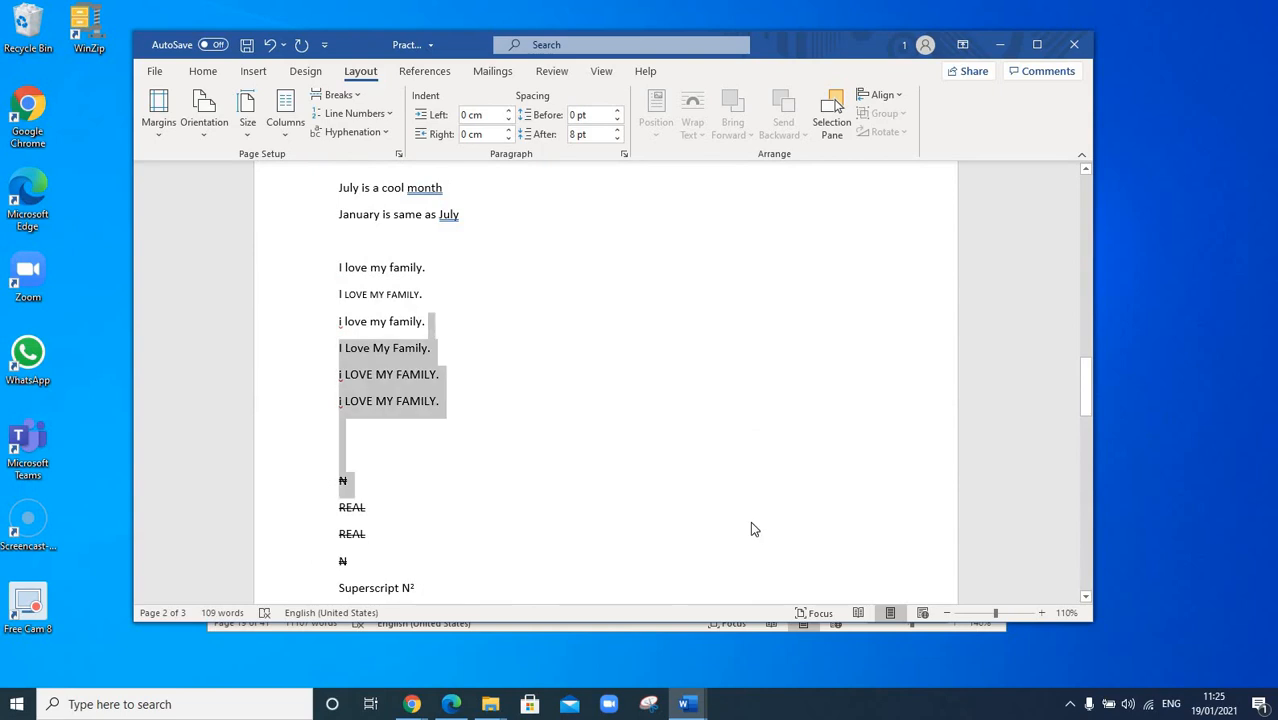
scroll(536, 320, "down", 10)
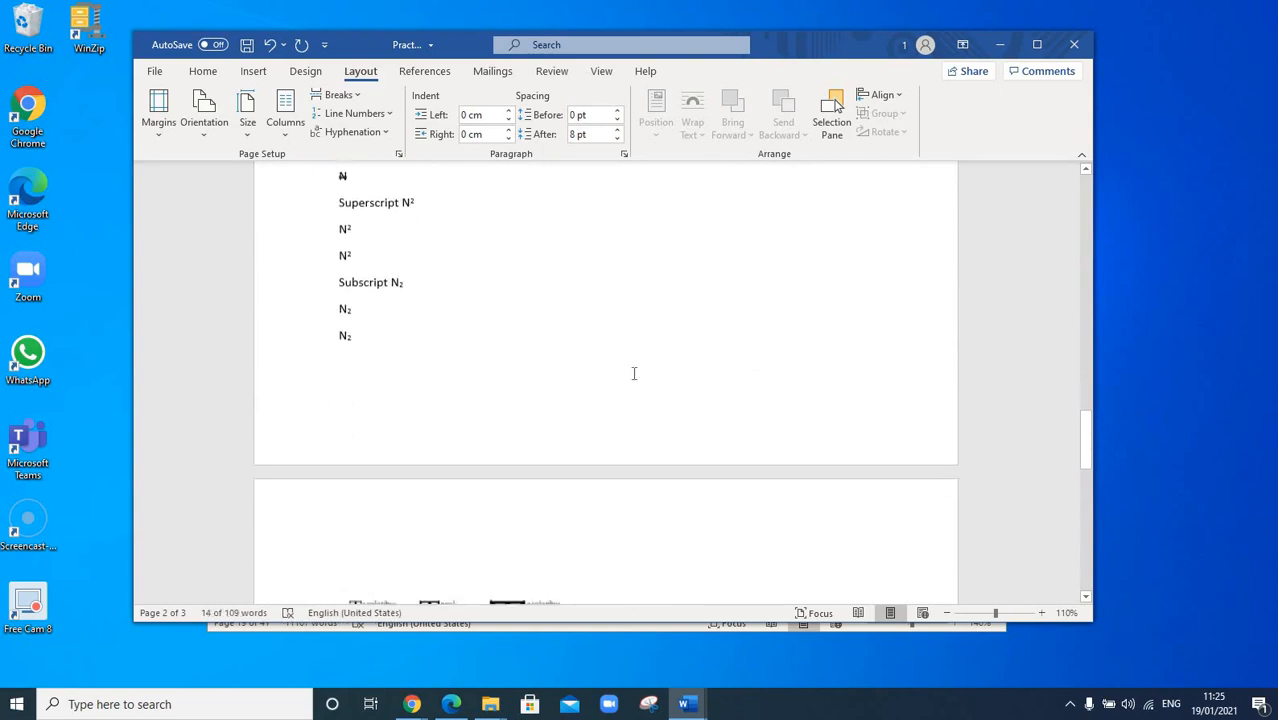
scroll(633, 376, "down", 5)
left_click(616, 344)
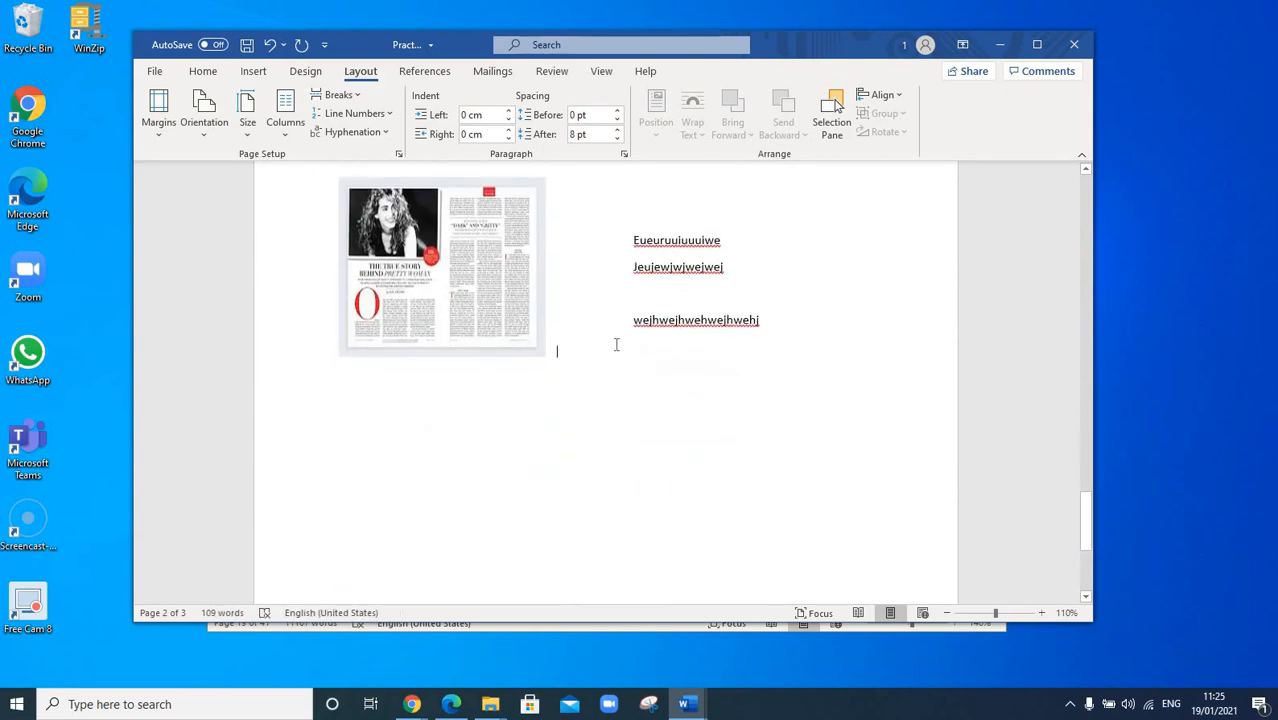